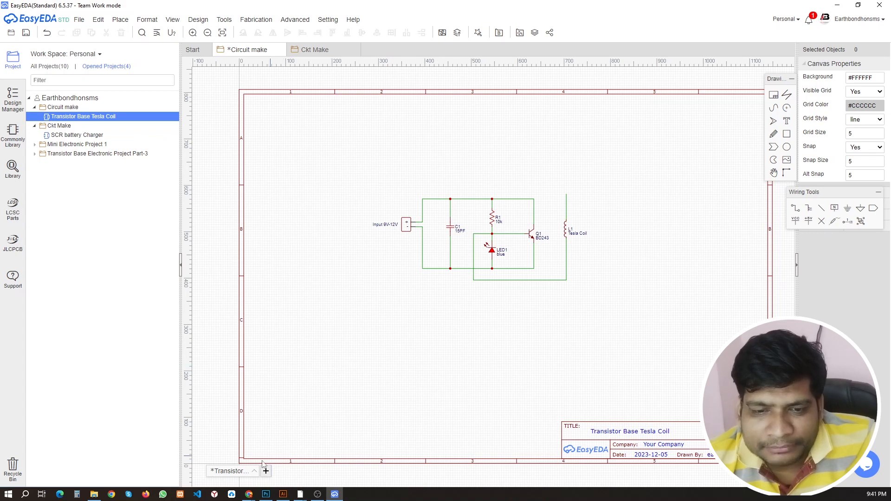
# Add a new schematic sheet to the project and set its title to "DC Motor Speed Controller Circuit"
pyautogui.click(266, 471)
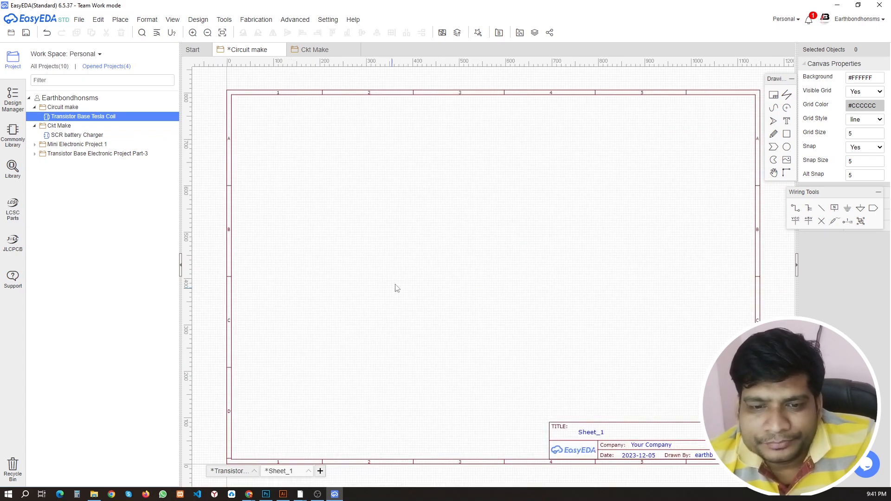
pyautogui.doubleClick(597, 434)
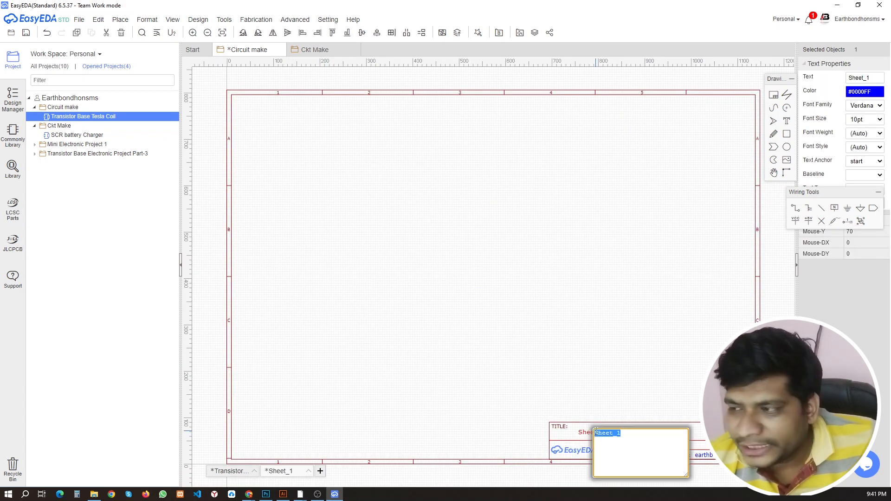
pyautogui.write('DC Motor Speed COntroller')
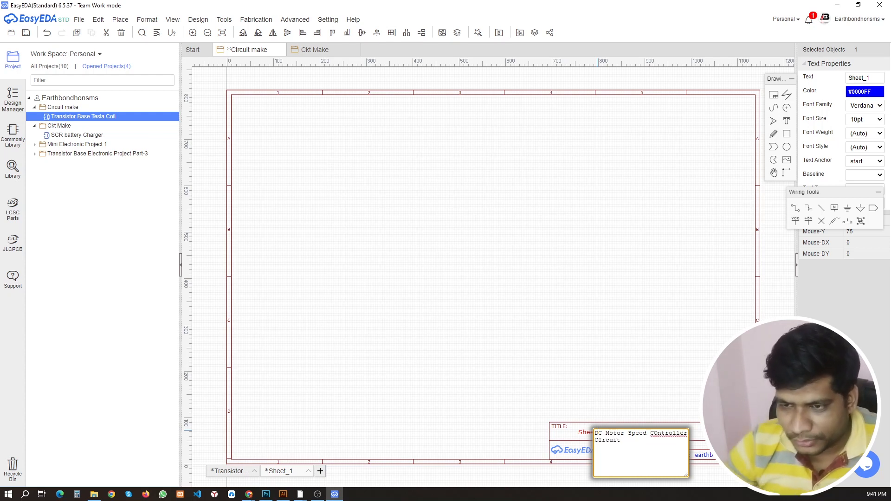
pyautogui.press('BackSpace')
pyautogui.write('o')
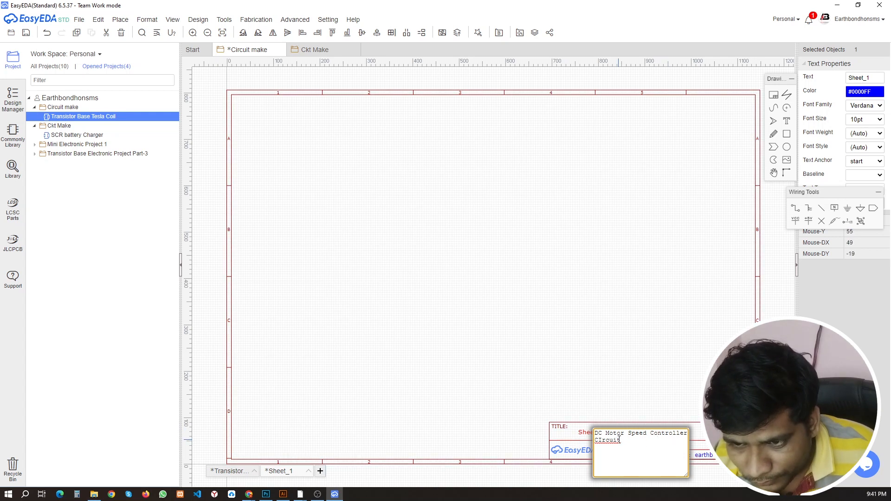
pyautogui.rightClick(608, 440)
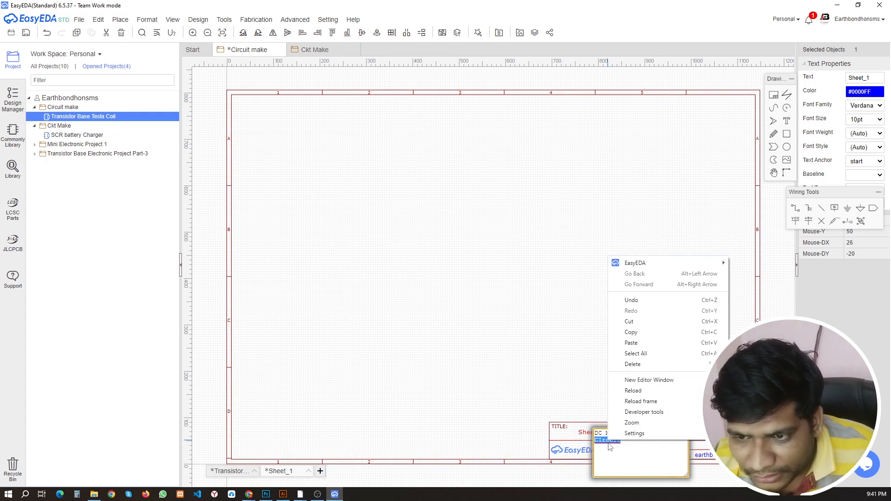
pyautogui.press('Escape')
pyautogui.write('Crcuiti')
pyautogui.click(561, 379)
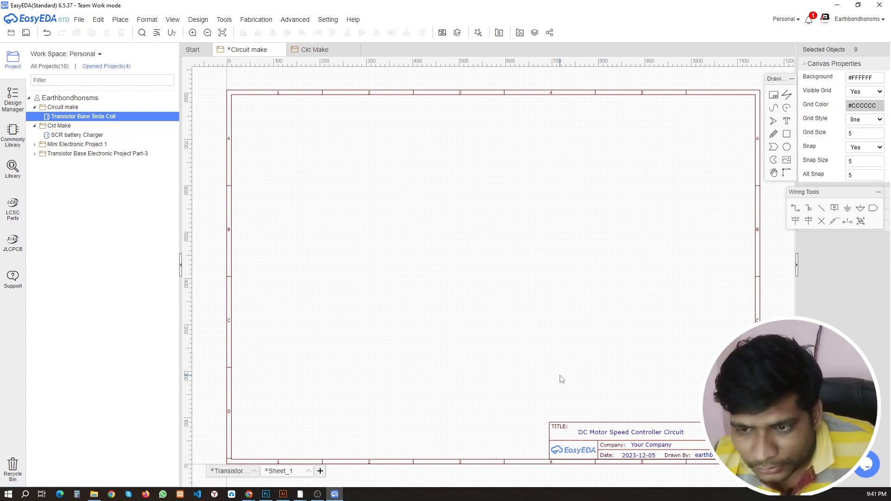
pyautogui.doubleClick(662, 430)
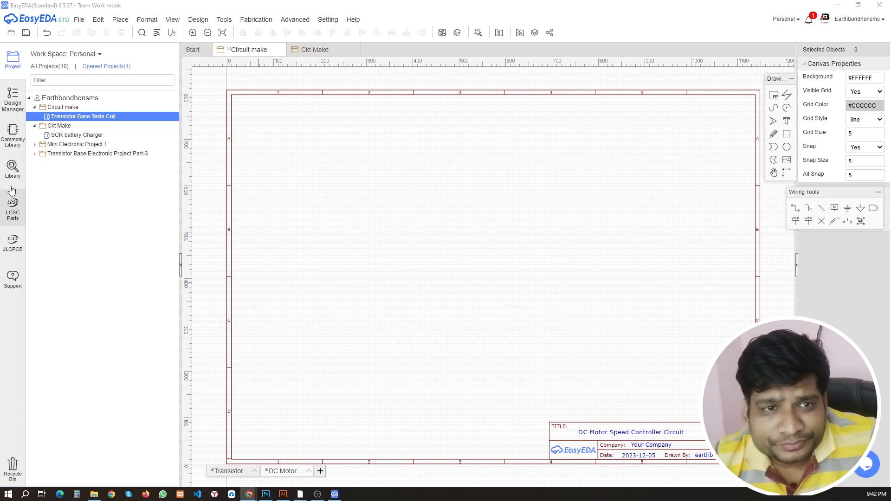
# Place one HDR-F-2.54_1x2 connector on the sheet, rotated 180 degrees so its pins face right
pyautogui.click(7, 143)
pyautogui.scroll(2, 104, 228)
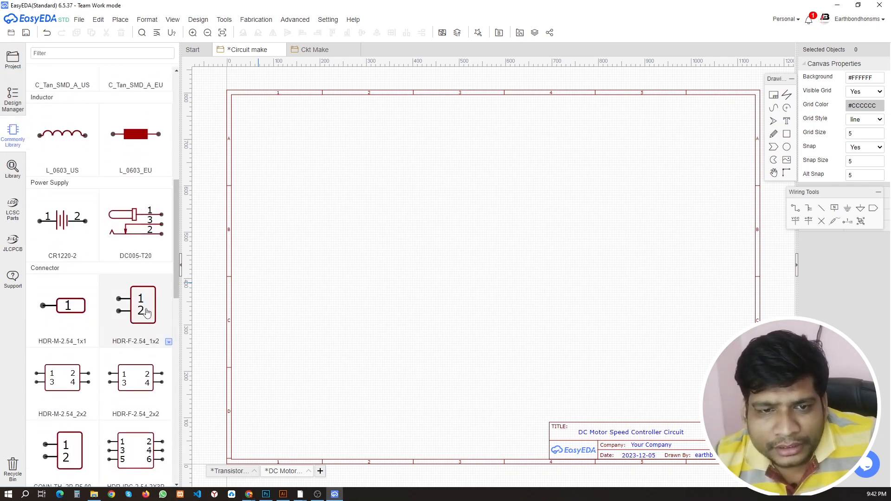
pyautogui.click(145, 312)
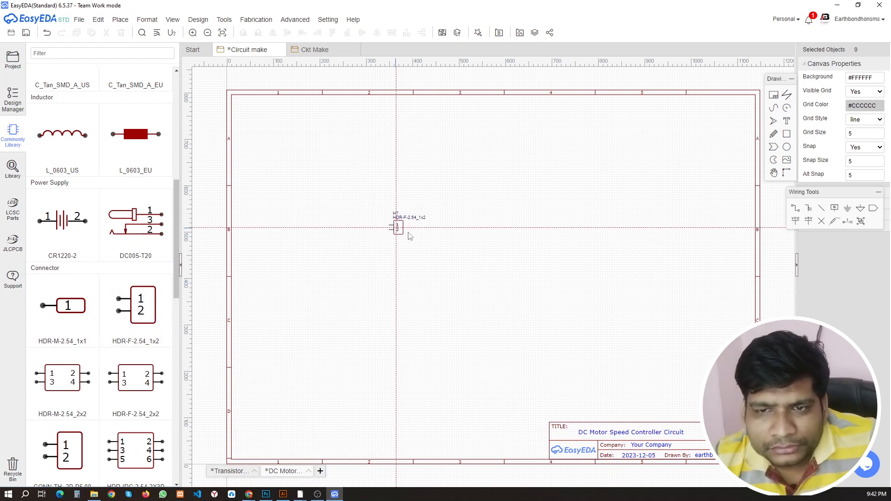
pyautogui.press('space')
pyautogui.press('space')
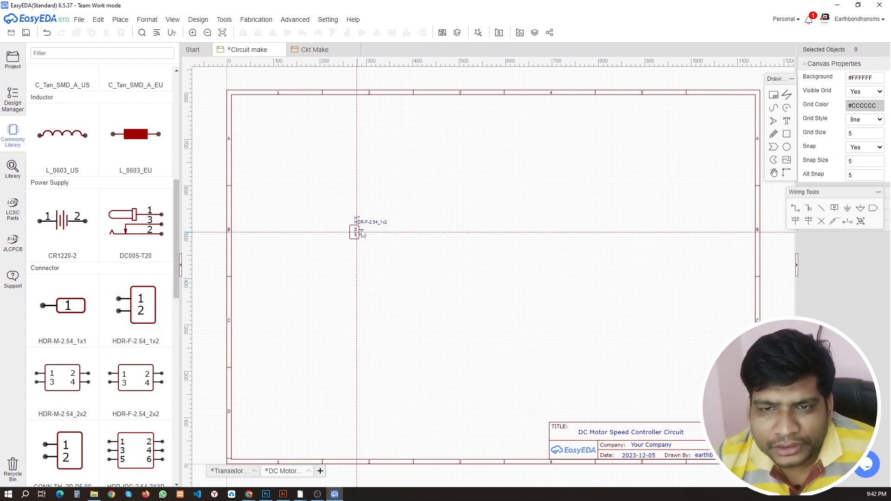
pyautogui.scroll(2, 363, 226)
pyautogui.scroll(-2, 363, 227)
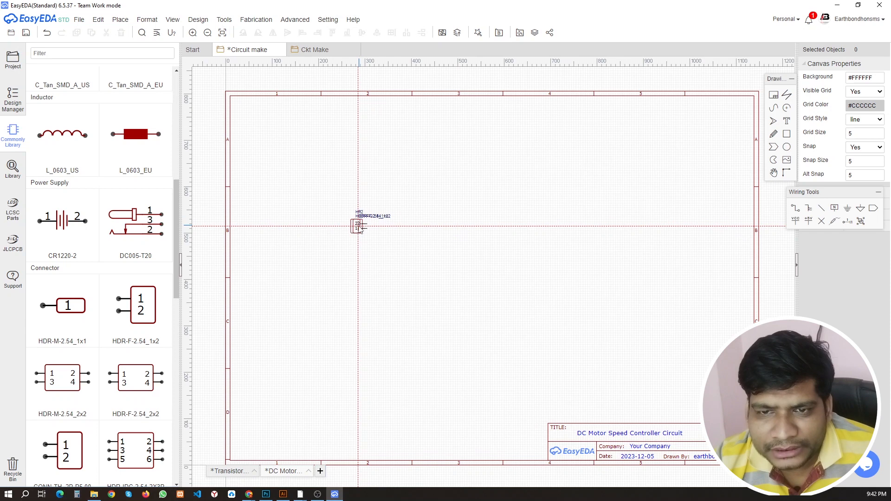
pyautogui.scroll(2, 358, 224)
pyautogui.click(359, 225)
pyautogui.press('Escape')
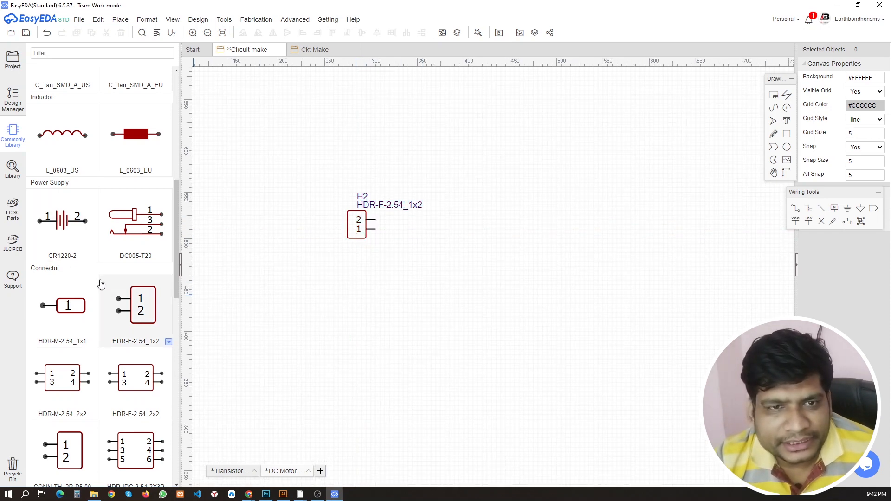
# Place an R_3386P_US potentiometer to the right of the connector, oriented vertically with its wiper facing right
pyautogui.scroll(1, 116, 279)
pyautogui.scroll(6, 121, 284)
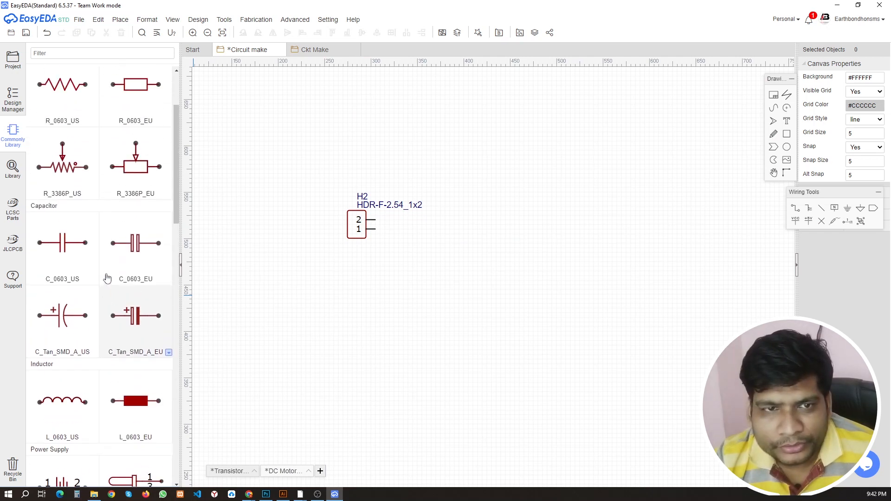
pyautogui.click(64, 226)
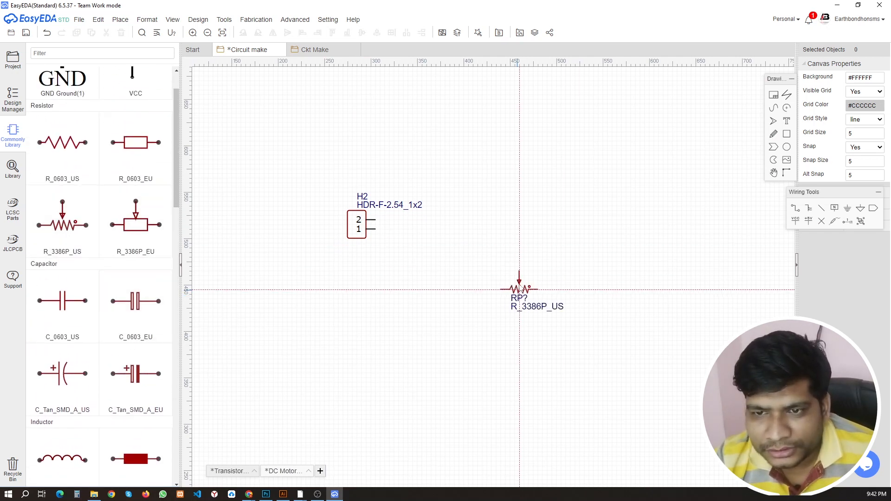
pyautogui.press('space')
pyautogui.press('space')
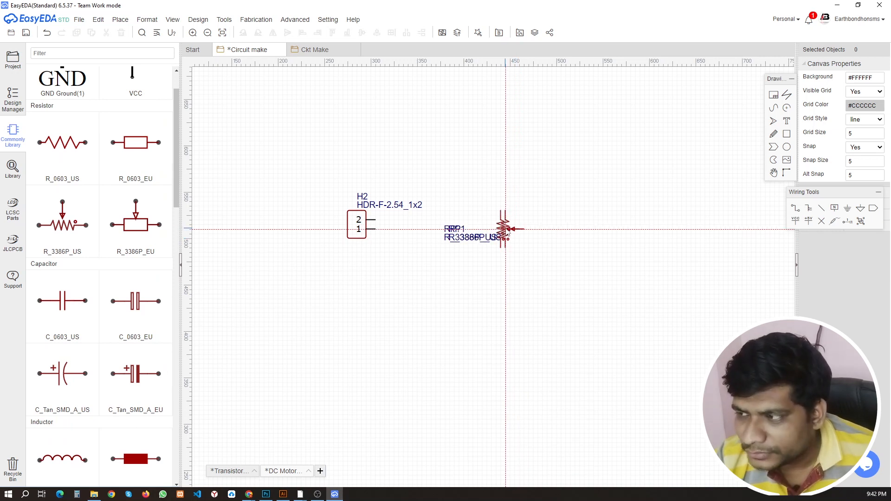
pyautogui.press('Escape')
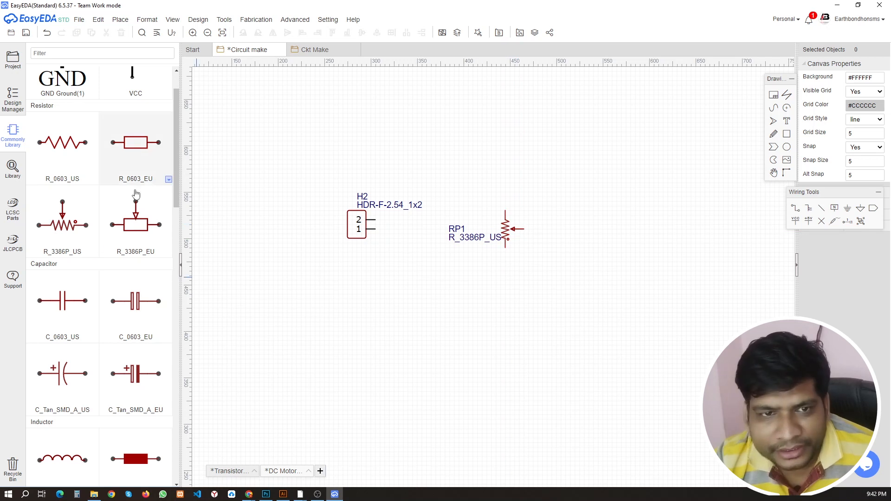
# Place two horizontal R_0603_US resistors in one row, below and to the right of the potentiometer, spaced well apart
pyautogui.click(51, 149)
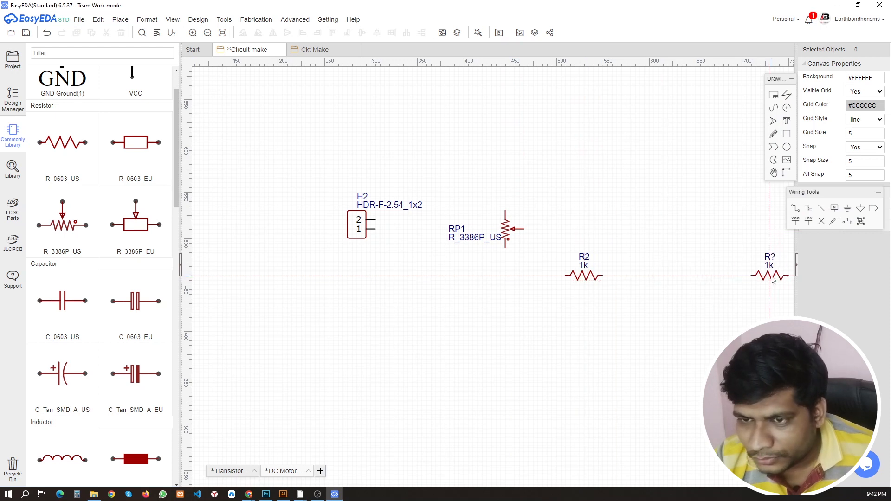
pyautogui.click(772, 278)
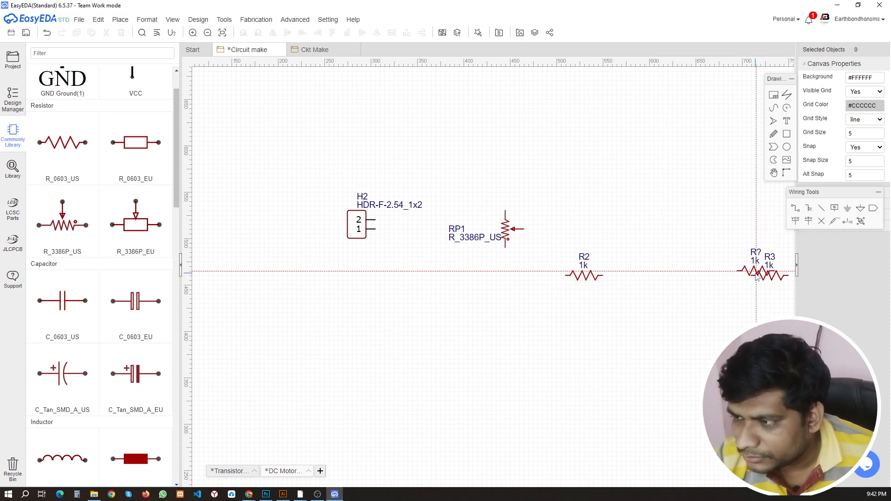
pyautogui.press('Escape')
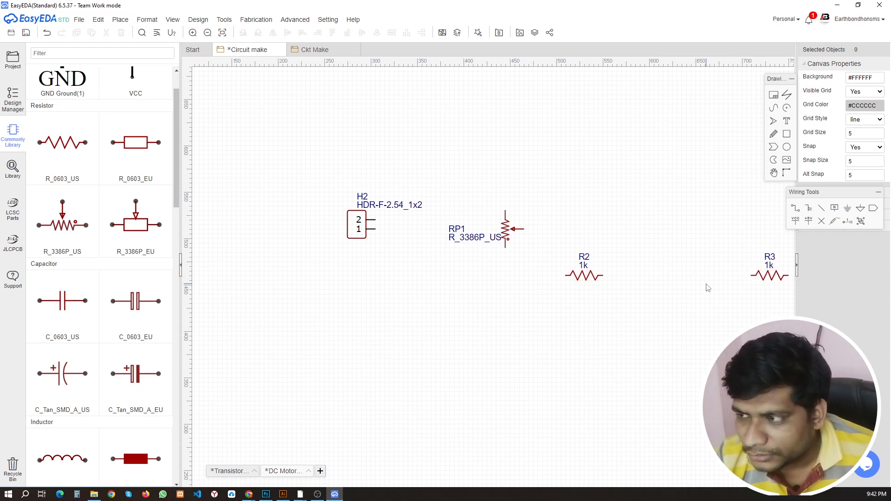
# Duplicate the 1k resistor nearest the potentiometer and place the copy above and to the right of the potentiometer
pyautogui.click(588, 277)
pyautogui.hotkey('ctrl', 'c')
pyautogui.hotkey('ctrl', 'v')
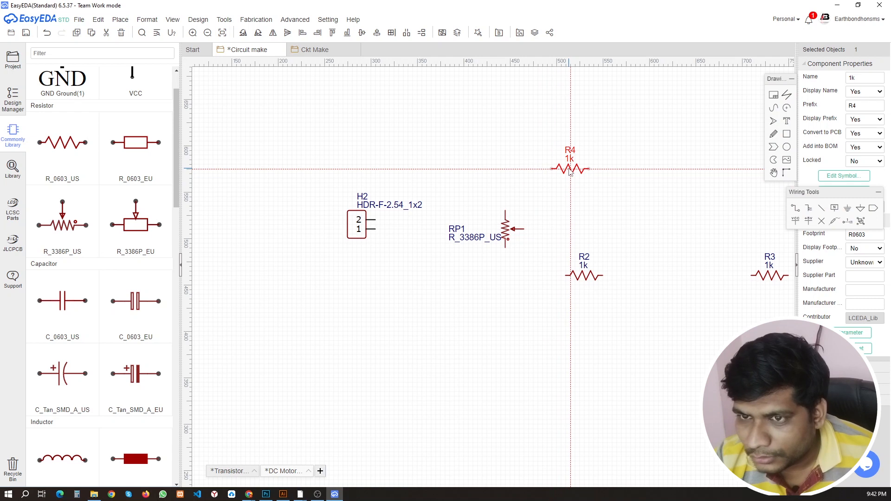
pyautogui.click(558, 171)
pyautogui.rightClick(558, 173)
pyautogui.click(483, 176)
# Search the component library for irfp450 and pick the IRFP450PBF MOSFET symbol for placement
pyautogui.click(13, 168)
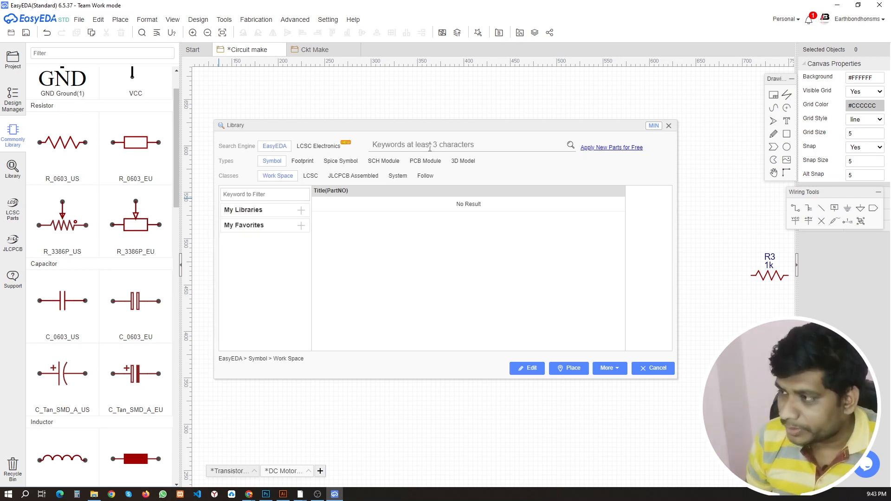
pyautogui.click(430, 148)
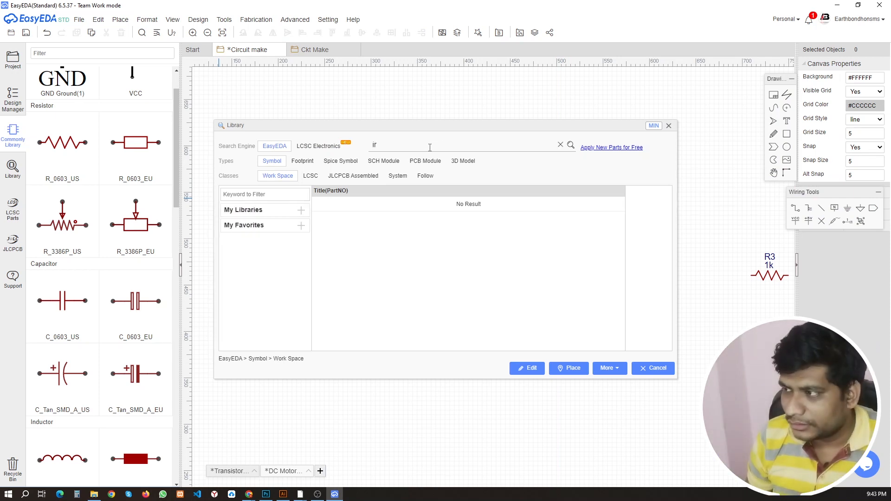
pyautogui.write('irfp')
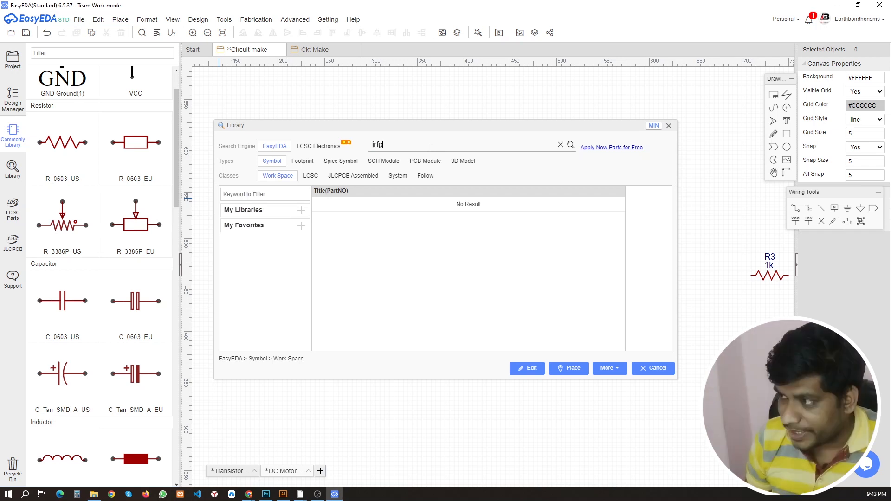
pyautogui.write('45')
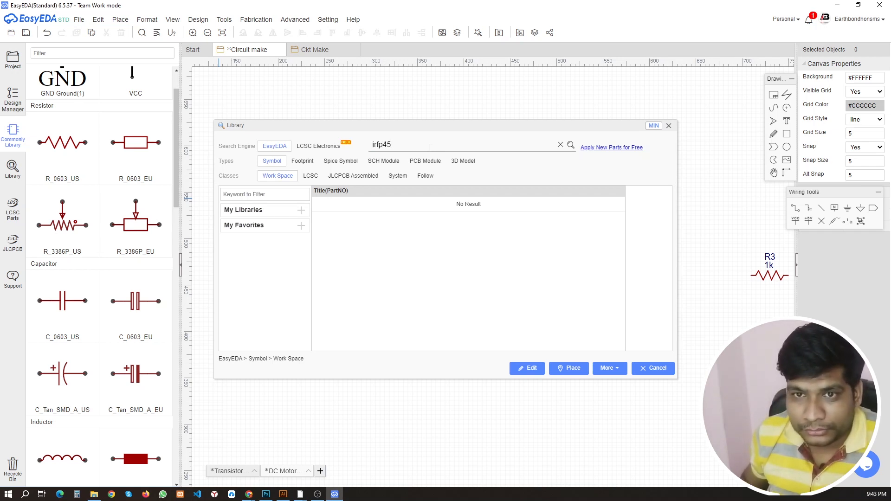
pyautogui.press('Return')
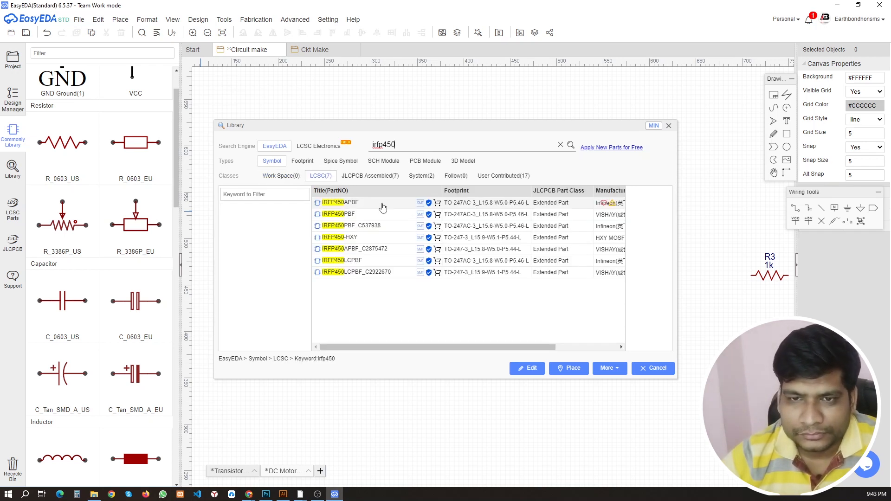
pyautogui.click(360, 205)
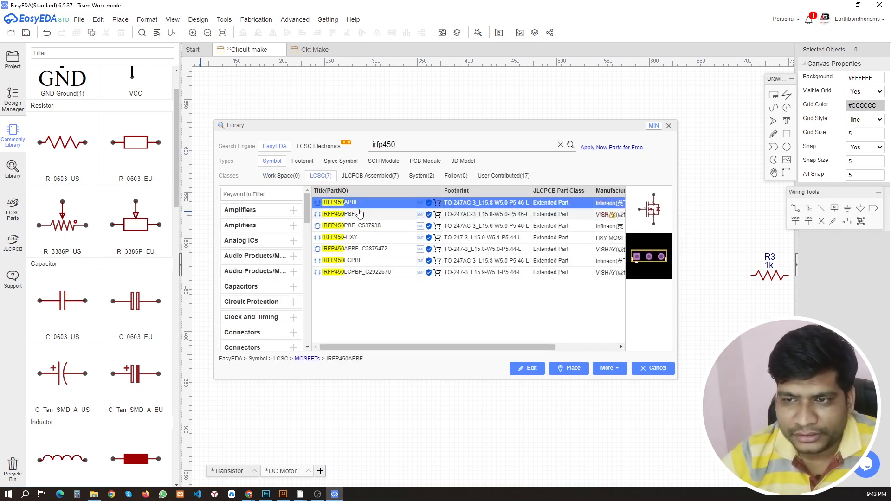
pyautogui.click(359, 215)
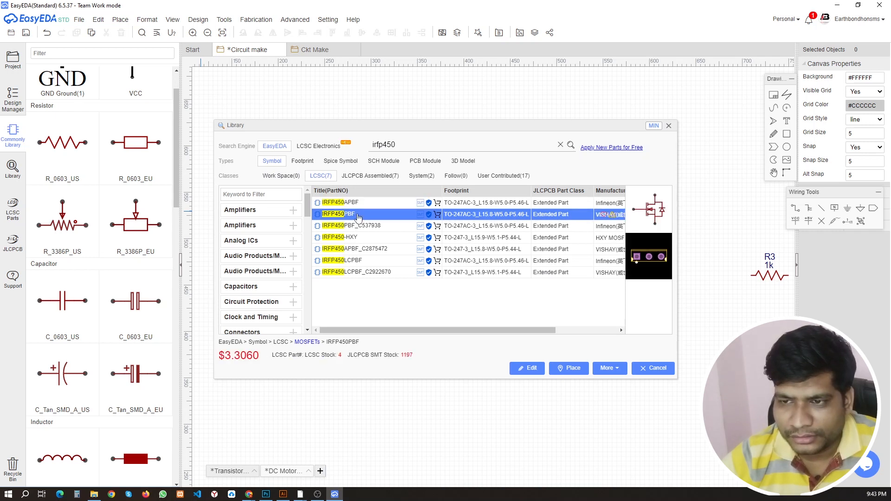
pyautogui.doubleClick(361, 217)
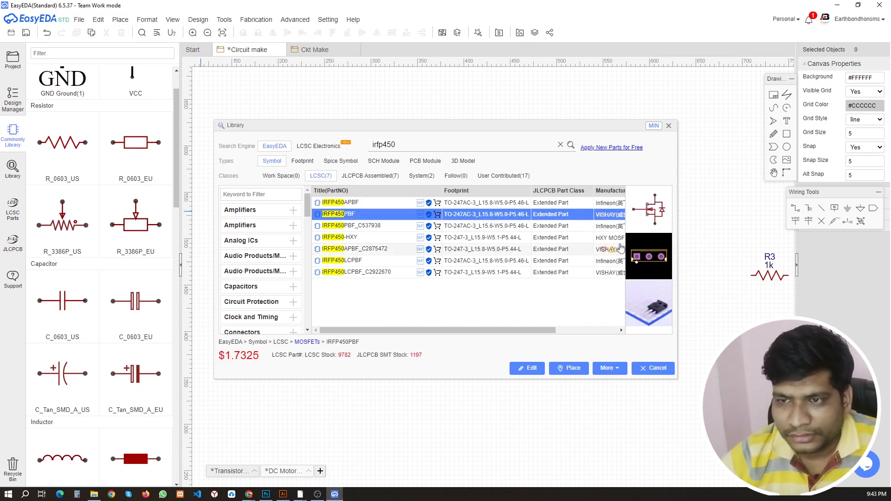
pyautogui.click(667, 126)
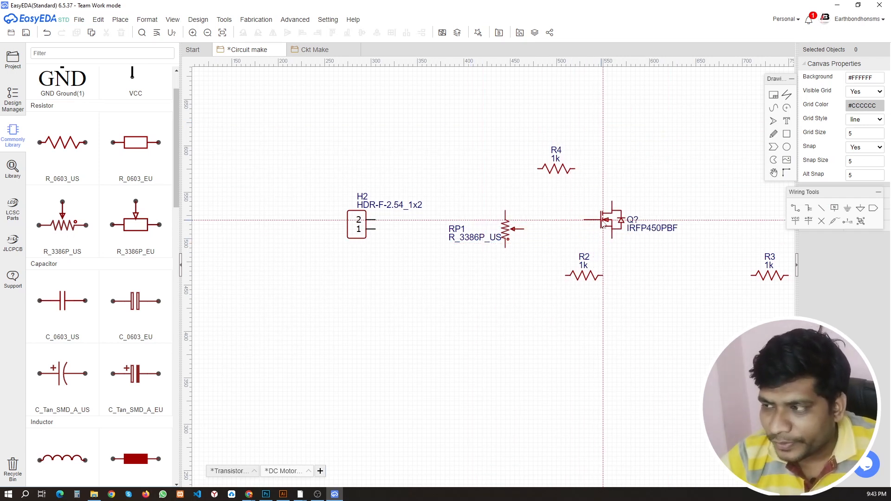
# Place two IRFP450PBF MOSFETs level with the potentiometer's wiper, one above resistor R2 and one above resistor R3
pyautogui.scroll(3, 587, 232)
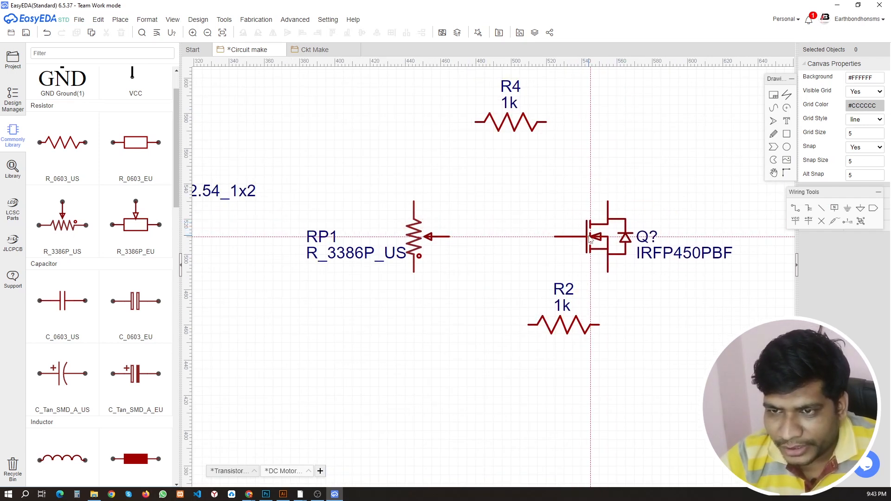
pyautogui.scroll(-3, 601, 240)
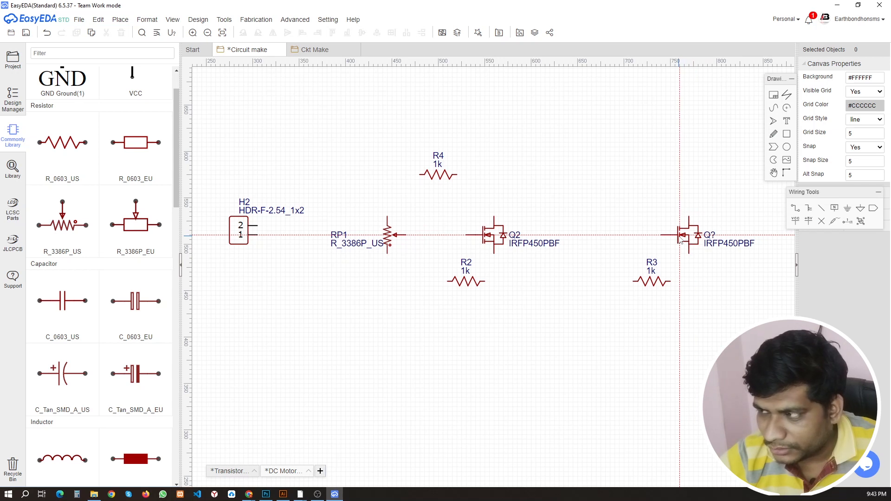
pyautogui.click(680, 235)
pyautogui.press('Escape')
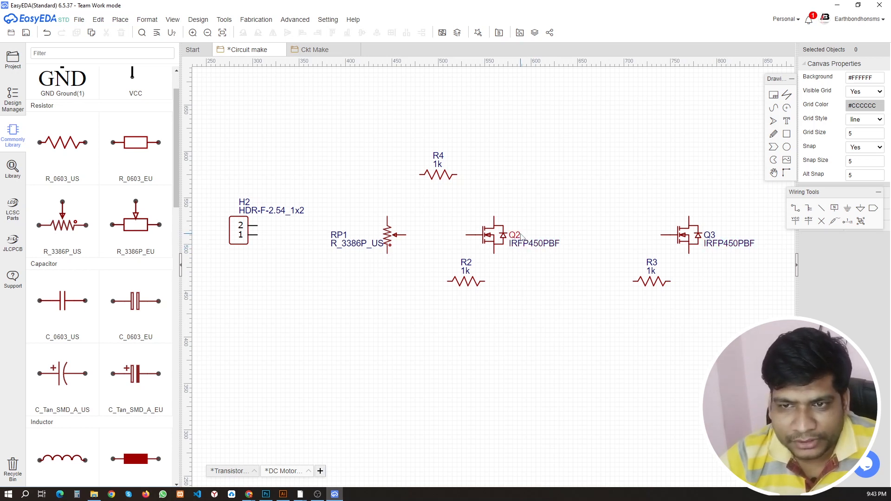
pyautogui.doubleClick(521, 236)
pyautogui.click(522, 238)
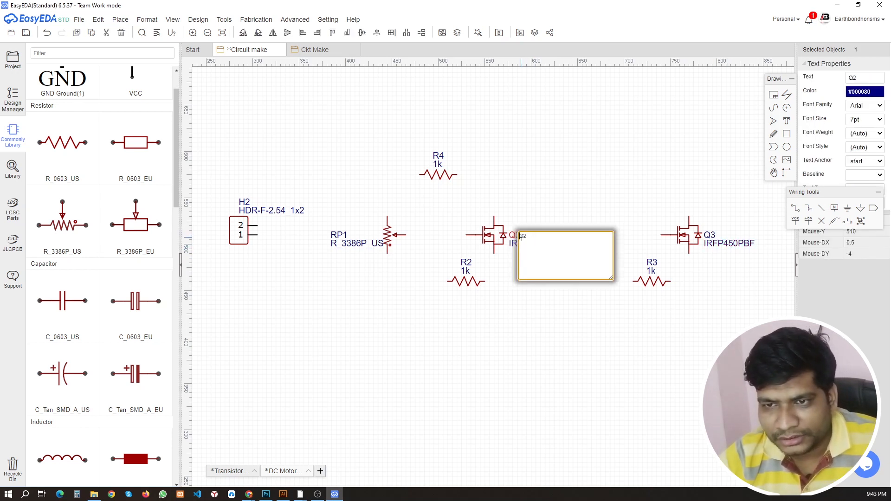
pyautogui.click(561, 282)
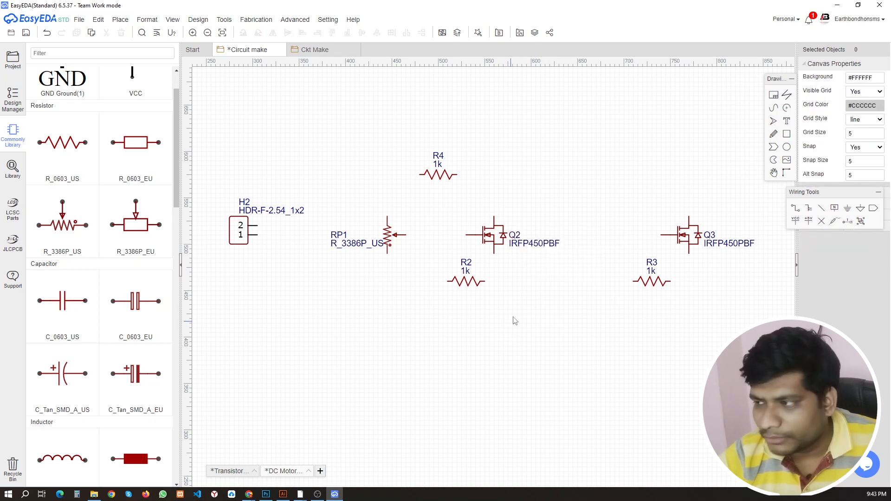
pyautogui.scroll(-2, 594, 266)
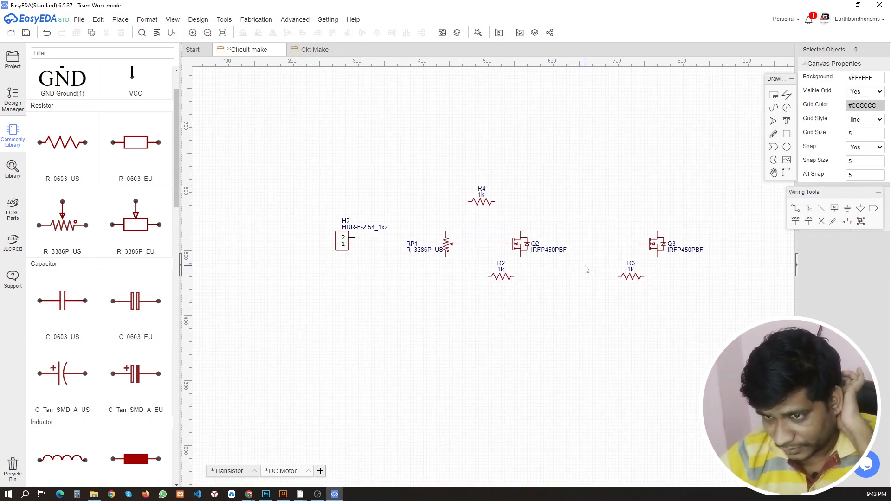
# Move connector H2's HDR-F-2.54_1x2 name label to the left side of the connector
pyautogui.scroll(2, 407, 232)
pyautogui.moveTo(367, 225); pyautogui.dragTo(270, 227)
pyautogui.click(344, 282)
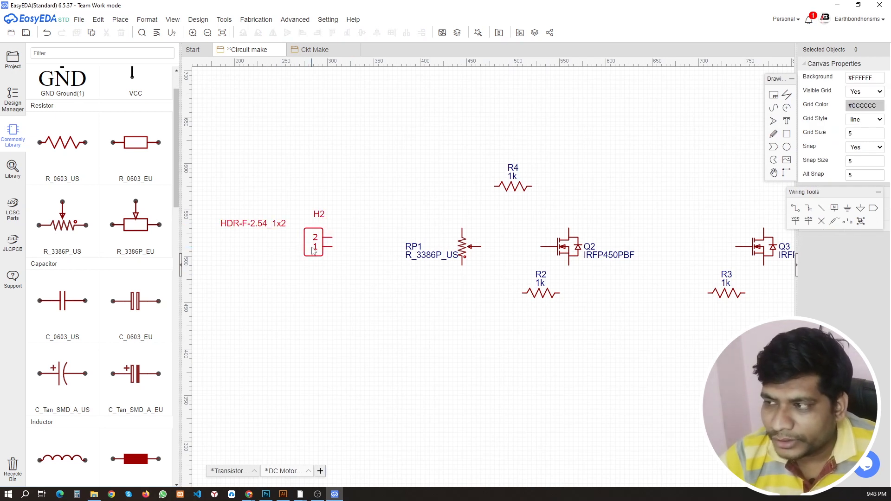
# Wire the left end of resistor R4 to the upper terminal of potentiometer RP1
pyautogui.scroll(2, 435, 232)
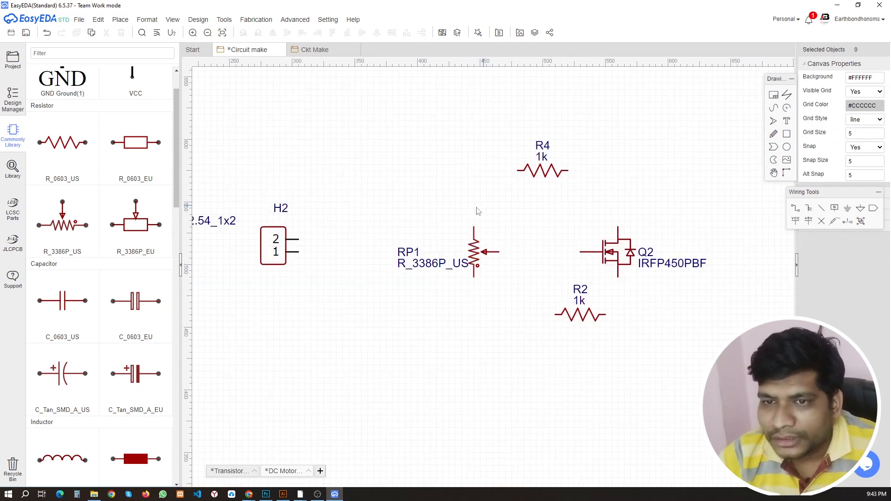
pyautogui.click(474, 229)
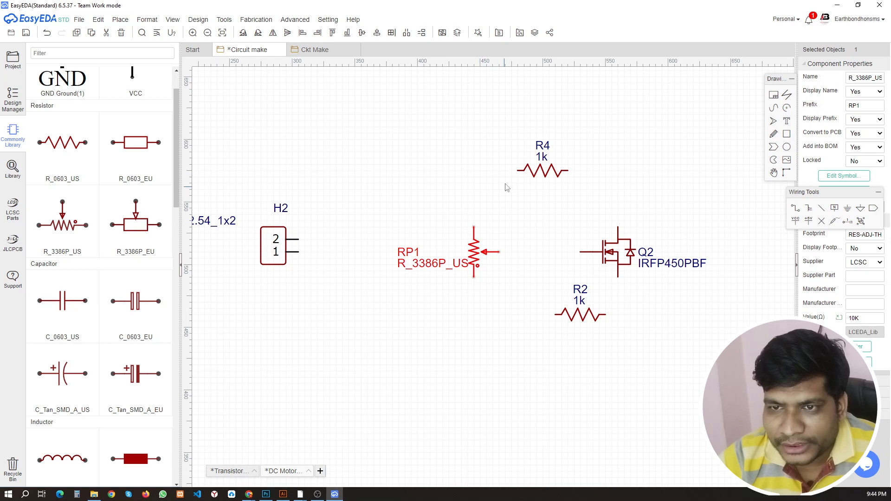
pyautogui.click(505, 190)
pyautogui.press('w')
pyautogui.click(519, 170)
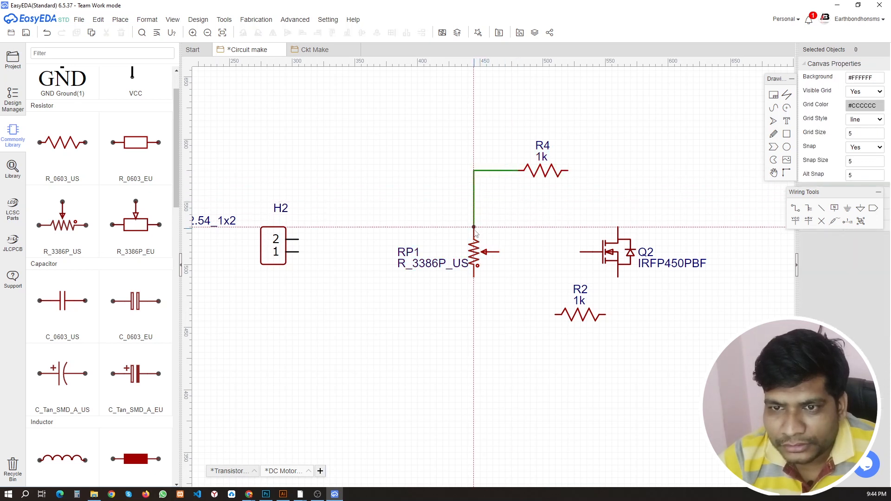
pyautogui.click(474, 228)
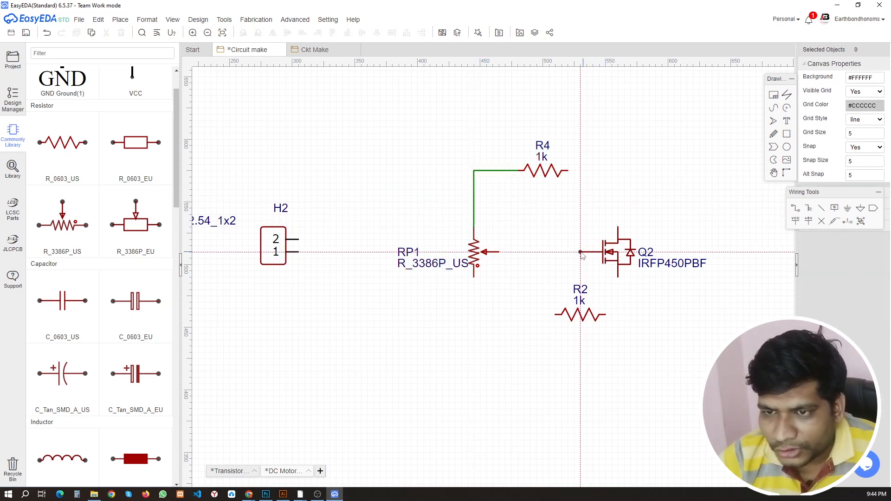
# Wire Q2's gate to the potentiometer's wiper and Q2's drain to the right end of R4
pyautogui.click(578, 253)
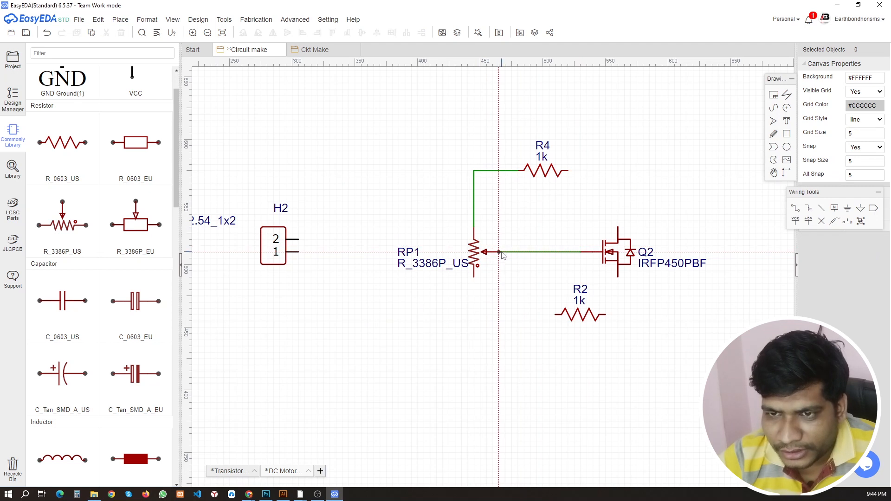
pyautogui.click(504, 255)
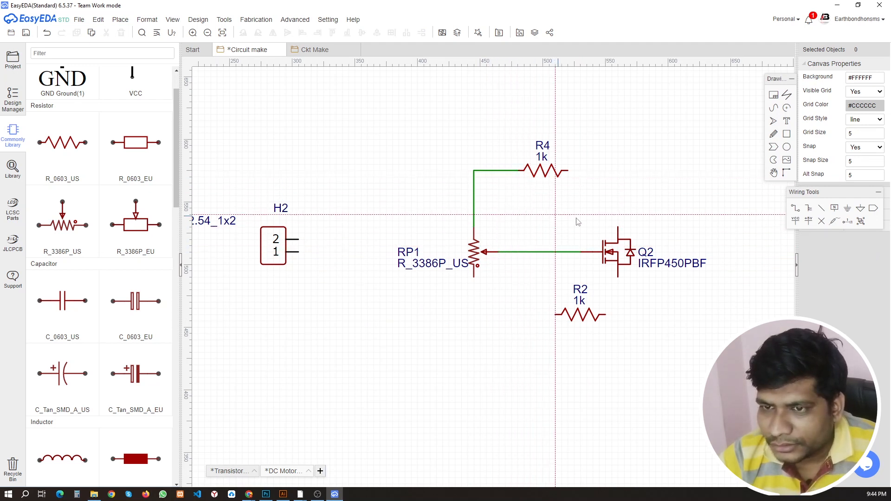
pyautogui.click(617, 228)
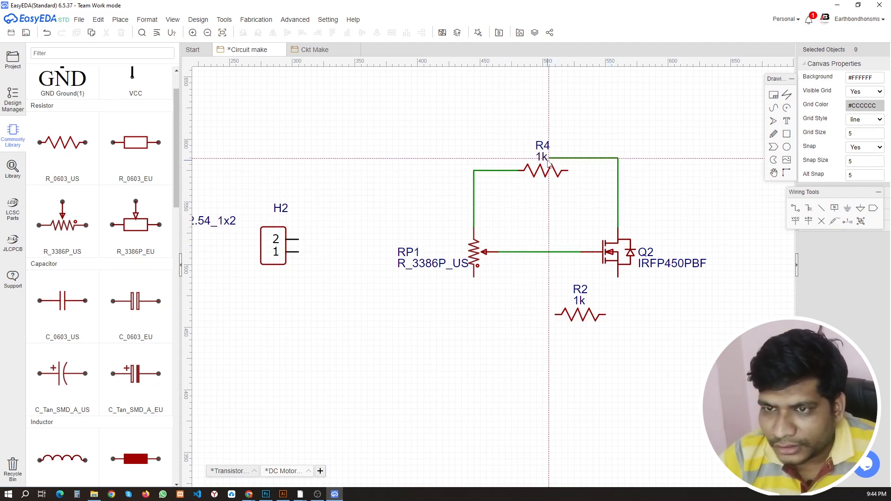
pyautogui.click(568, 171)
pyautogui.scroll(-1, 495, 211)
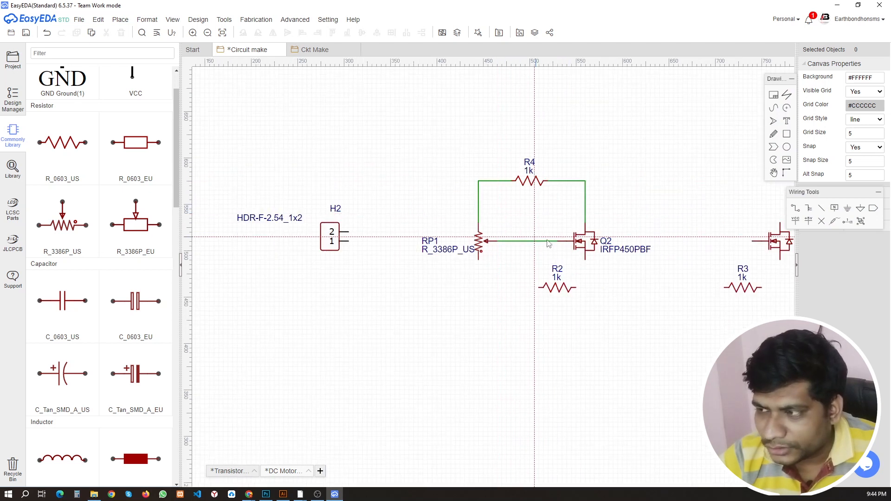
# Wire the left end of R2 up to the line between the potentiometer's wiper and Q2's gate
pyautogui.scroll(1, 554, 244)
pyautogui.click(531, 304)
pyautogui.click(500, 304)
pyautogui.click(499, 241)
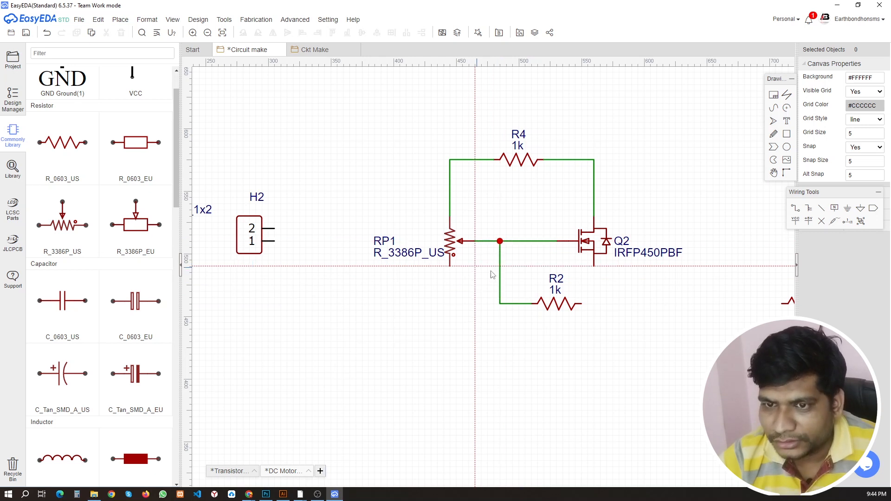
# Wire Q2's source down to the right end of R2
pyautogui.scroll(-1, 572, 318)
pyautogui.scroll(2, 584, 316)
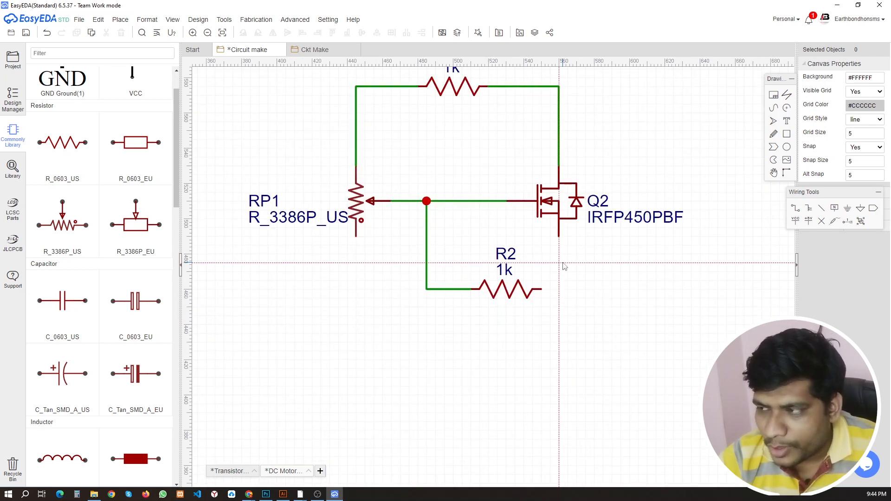
pyautogui.click(558, 236)
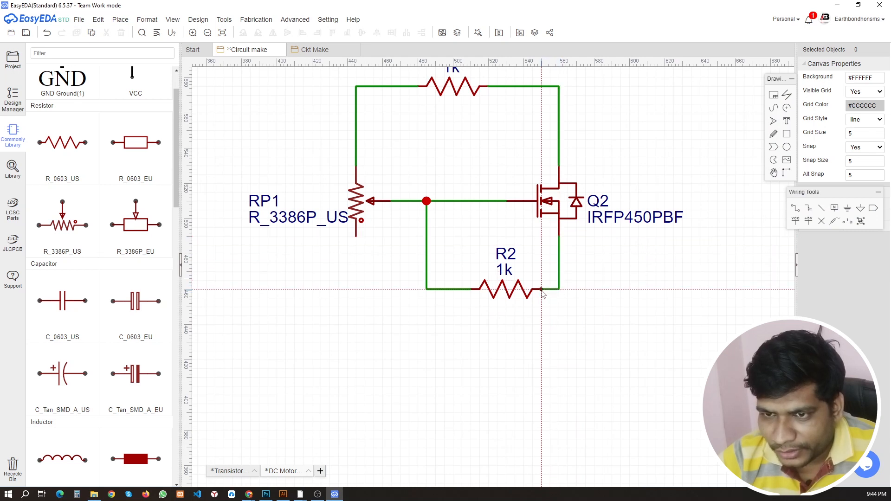
pyautogui.click(541, 289)
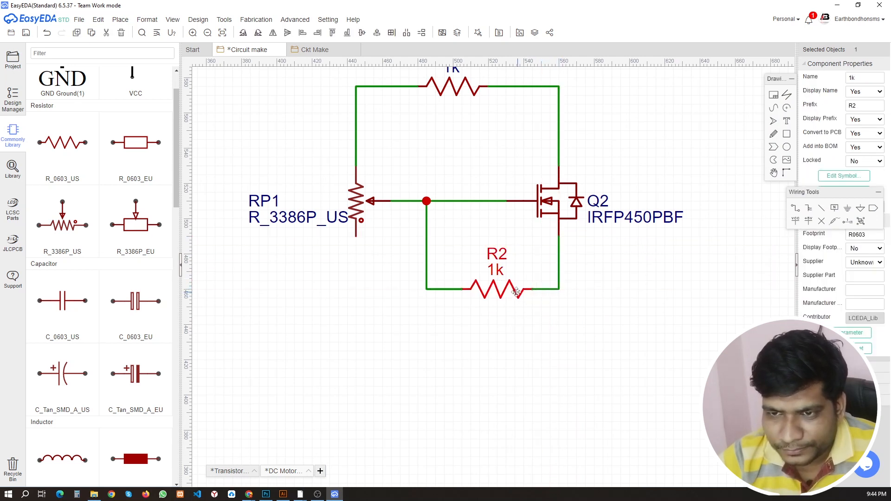
pyautogui.scroll(-3, 497, 297)
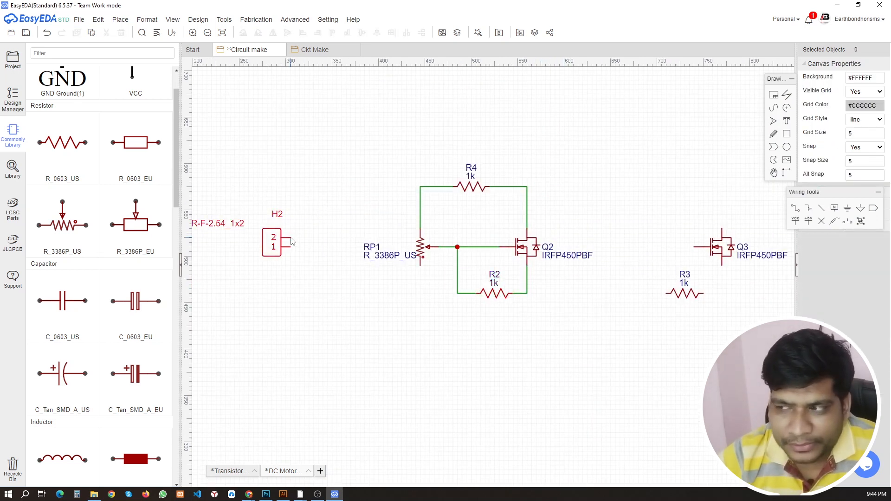
# Move connector H2 closer to the potentiometer and wire its pin 2 over R4 to the R4–Q2 drain line
pyautogui.moveTo(265, 244); pyautogui.dragTo(311, 243)
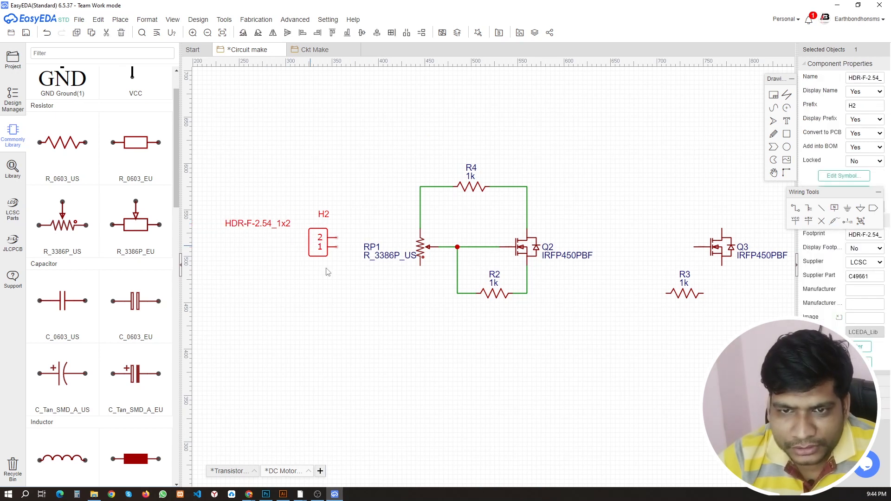
pyautogui.click(337, 239)
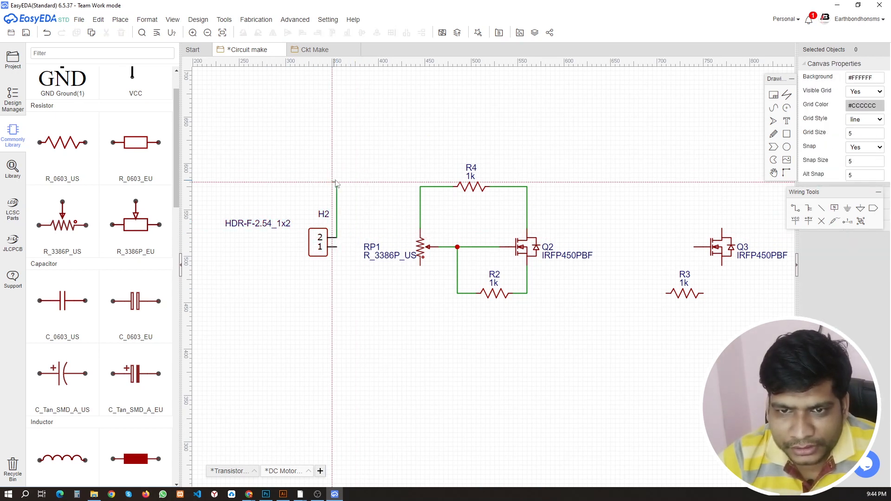
pyautogui.click(346, 238)
pyautogui.click(527, 145)
pyautogui.click(527, 187)
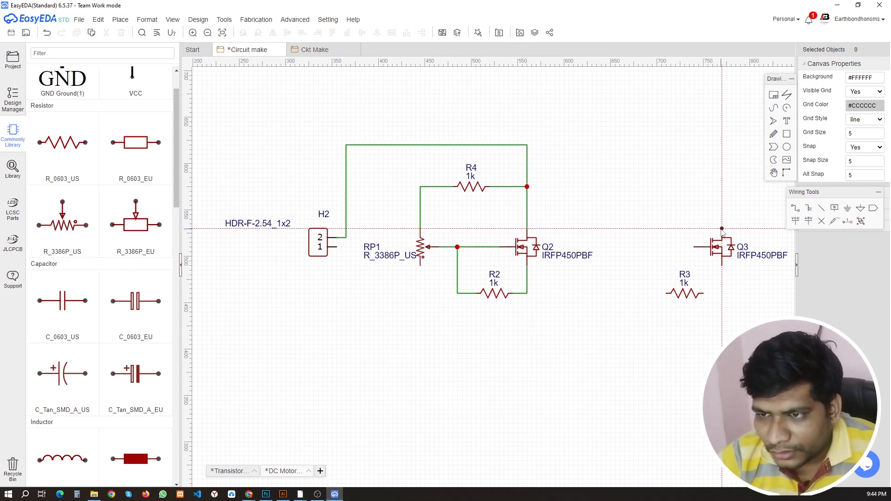
# Wire Q3's drain to the R4–Q2 drain junction and draw a wire from below Q3's source to R3's right end
pyautogui.click(721, 228)
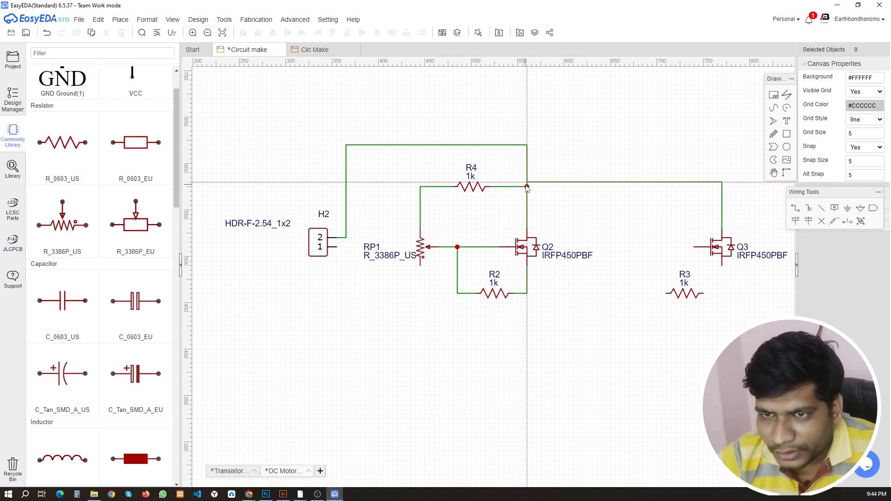
pyautogui.click(726, 266)
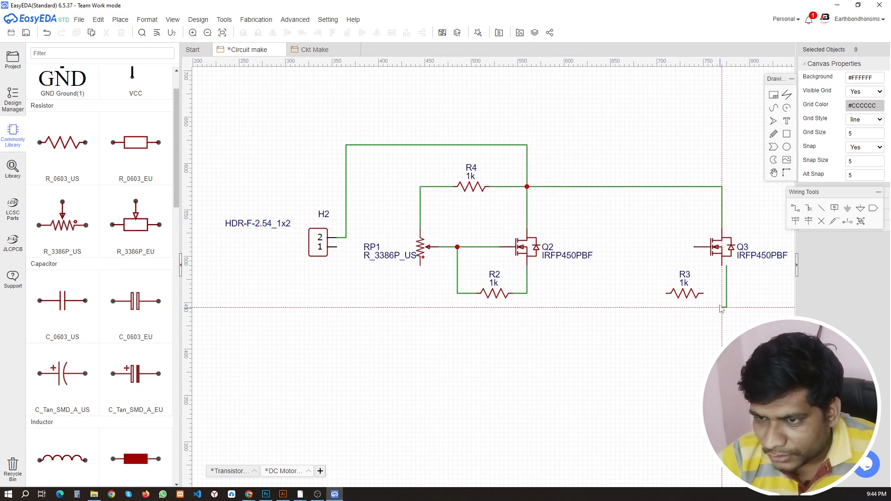
pyautogui.click(703, 293)
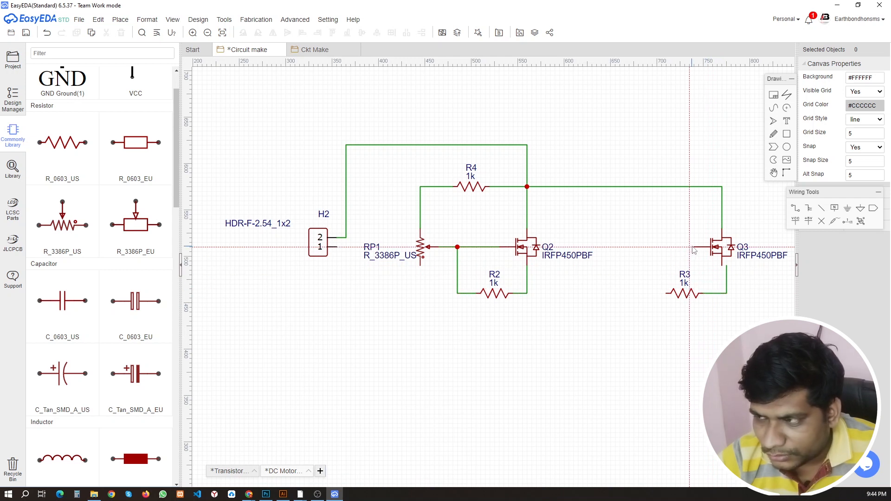
# Route a wire from the wiper junction over Q2 to R3's left end, and connect Q3's gate to it
pyautogui.click(457, 247)
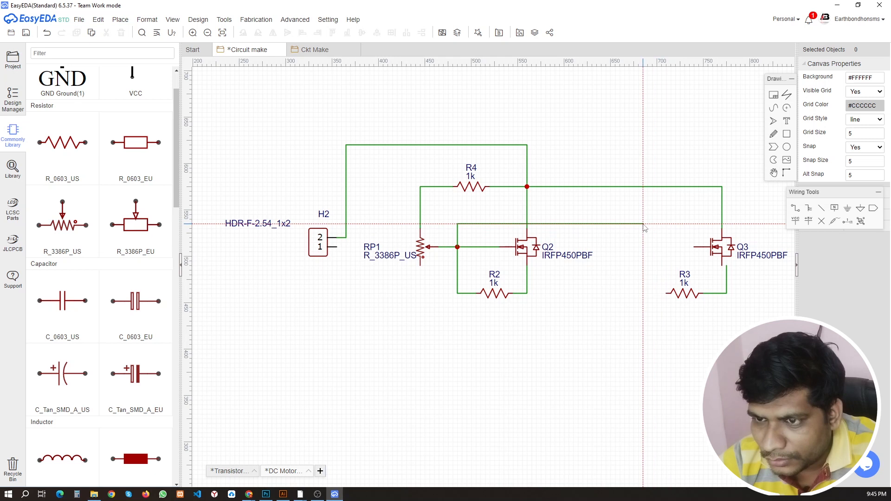
pyautogui.click(634, 224)
pyautogui.click(668, 293)
pyautogui.click(695, 247)
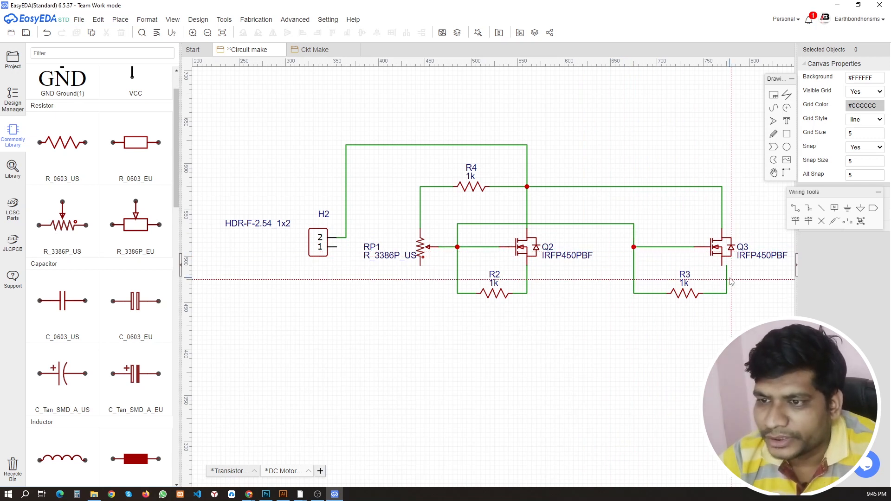
# Realign the wire from R3's right end so that it meets Q3's source pin
pyautogui.click(727, 273)
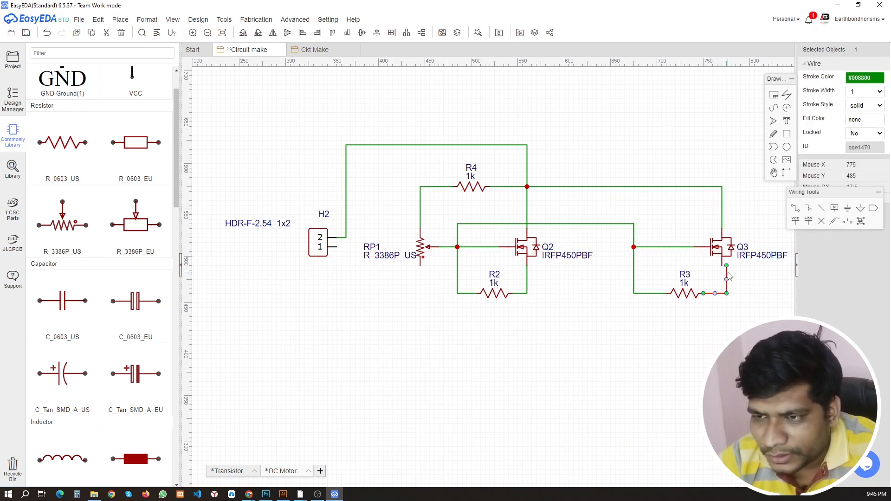
pyautogui.moveTo(727, 266); pyautogui.dragTo(722, 294)
pyautogui.click(734, 311)
pyautogui.scroll(-1, 602, 281)
pyautogui.scroll(3, 544, 283)
pyautogui.scroll(-2, 445, 292)
pyautogui.scroll(1, 494, 294)
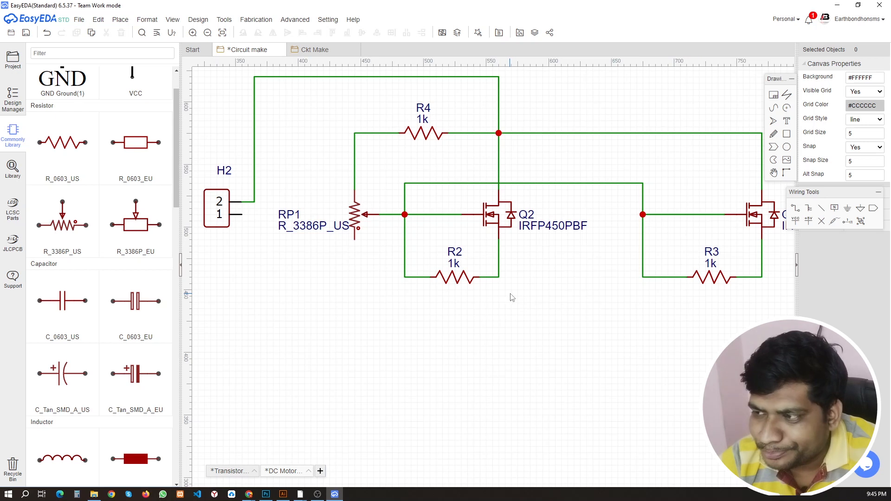
pyautogui.click(498, 279)
pyautogui.click(500, 319)
pyautogui.scroll(-1, 760, 281)
pyautogui.scroll(1, 706, 283)
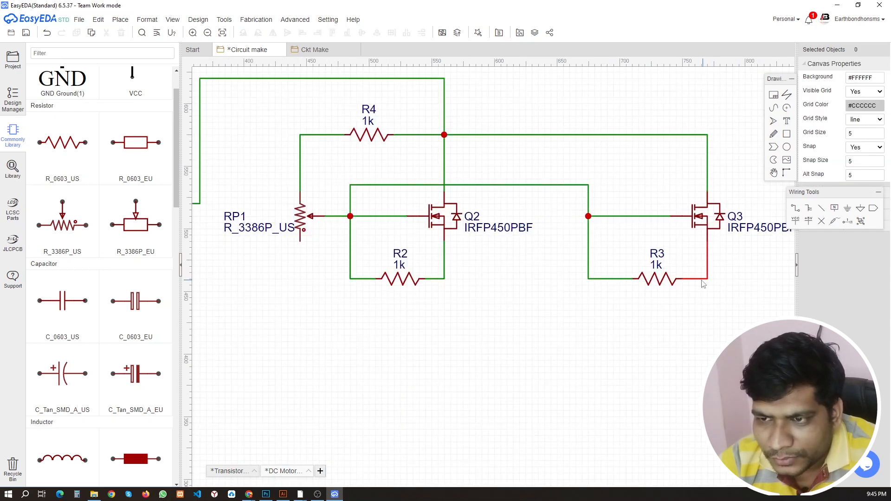
# Delete the wire between R3's right end and Q3's source
pyautogui.click(708, 280)
pyautogui.click(710, 318)
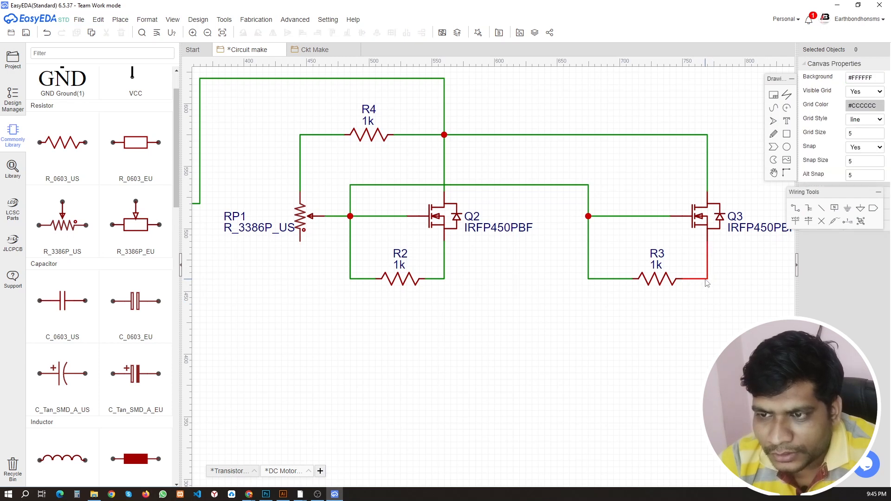
pyautogui.click(707, 280)
pyautogui.press('Delete')
pyautogui.click(707, 241)
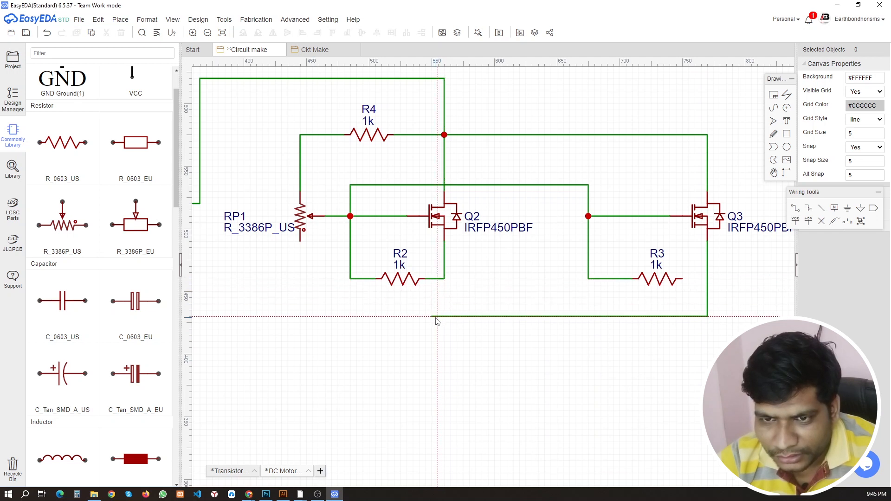
pyautogui.click(438, 316)
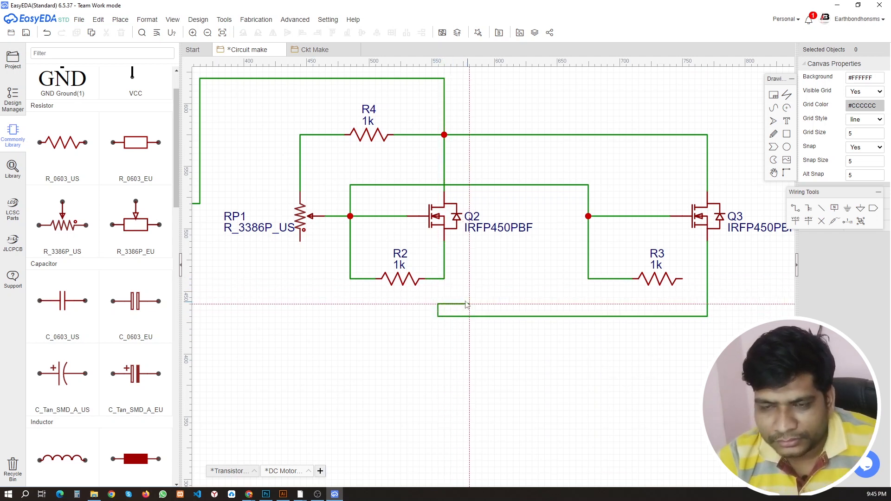
pyautogui.rightClick(432, 324)
# Wire Q3's source below R3 to the Q2 source–R2 junction, and join R3's right end to that wire
pyautogui.click(707, 241)
pyautogui.click(445, 310)
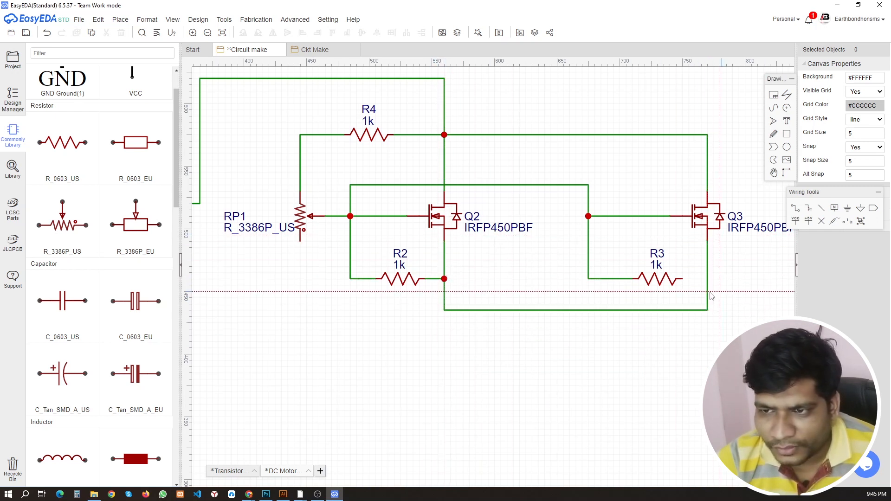
pyautogui.click(707, 279)
pyautogui.scroll(-2, 708, 280)
pyautogui.scroll(1, 634, 310)
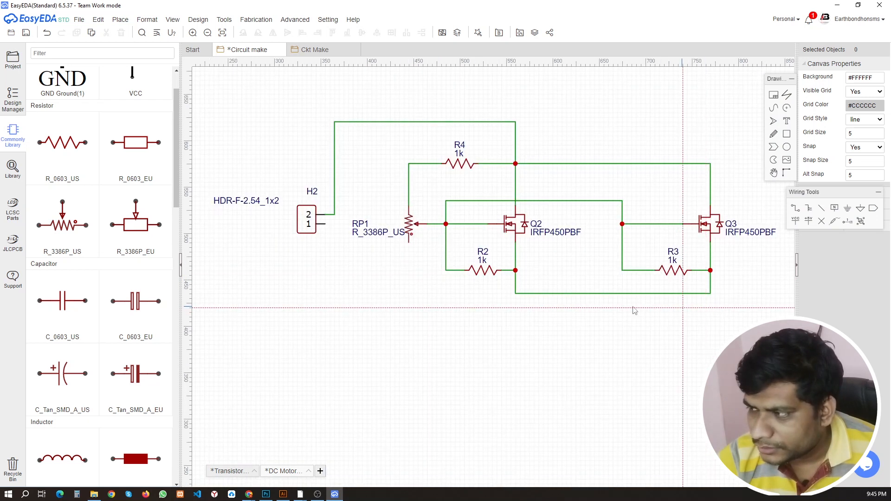
# Duplicate connector H2, rotate the copy 180° so its pins face left, and place it below and to the right of Q3
pyautogui.scroll(-2, 635, 310)
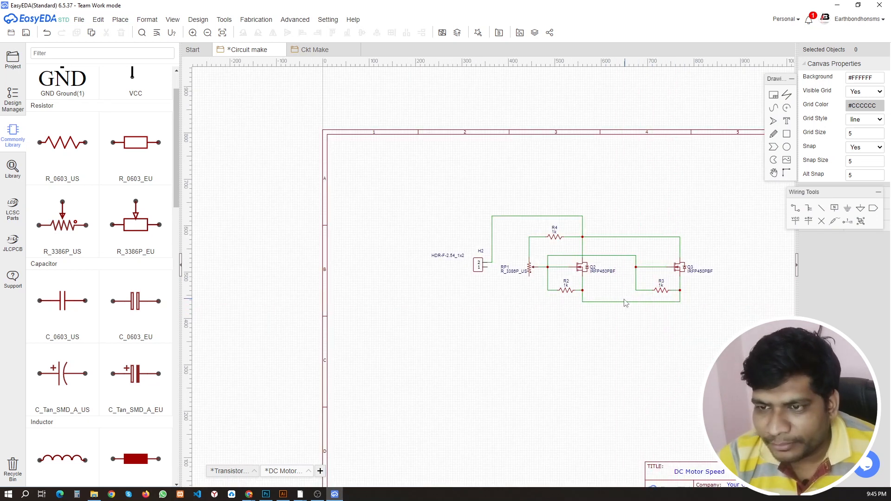
pyautogui.scroll(2, 453, 285)
pyautogui.click(483, 262)
pyautogui.hotkey('ctrl', 'c')
pyautogui.hotkey('ctrl', 'v')
pyautogui.press('space')
pyautogui.press('space')
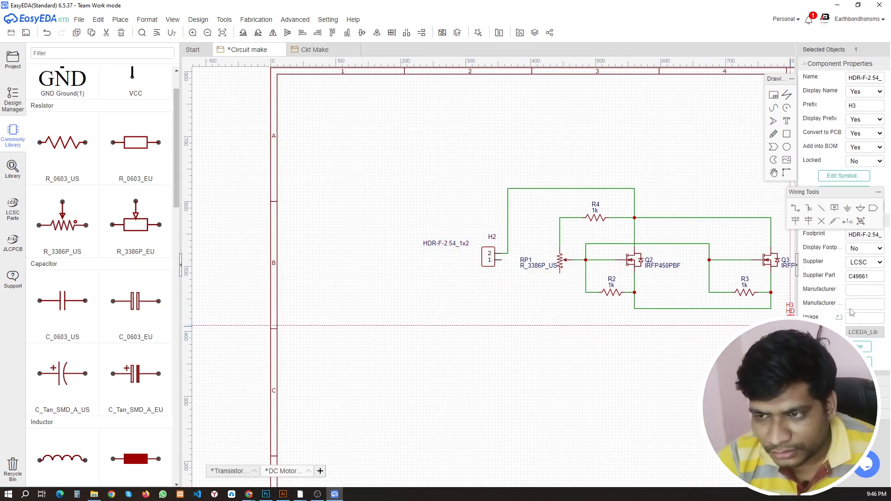
pyautogui.moveTo(560, 336); pyautogui.dragTo(409, 347, button='right')
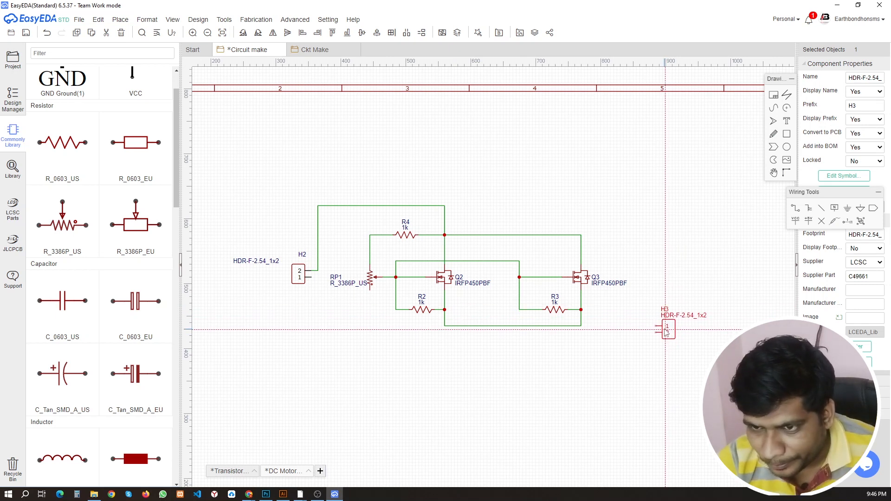
pyautogui.click(667, 330)
# Wire connector H3's pin 1 straight across to the wire corner below Q3's source and R3
pyautogui.scroll(4, 640, 339)
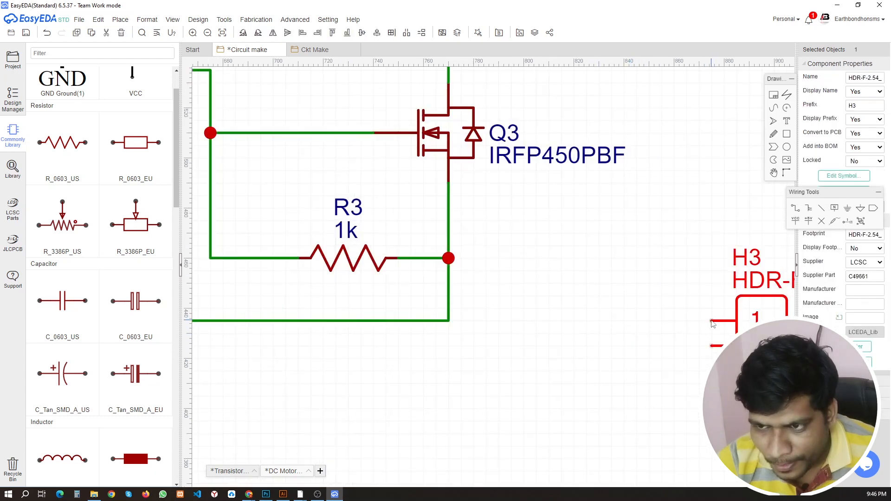
pyautogui.click(491, 331)
pyautogui.click(712, 320)
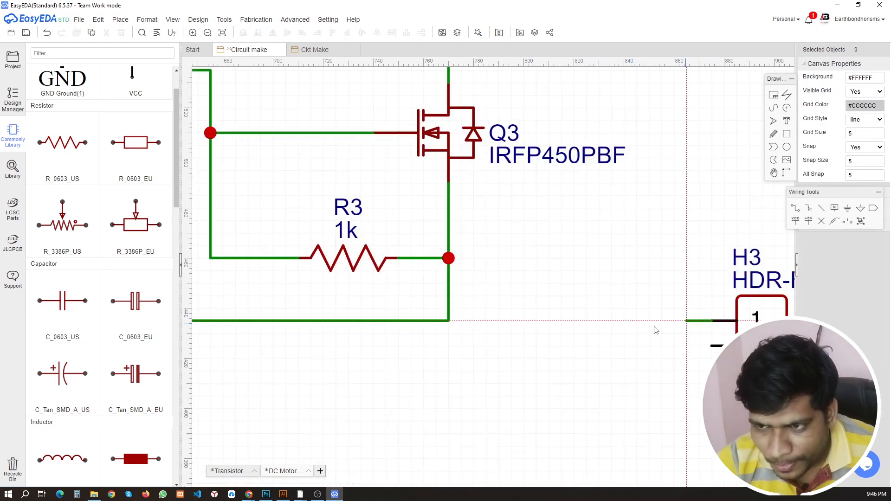
pyautogui.click(448, 320)
pyautogui.scroll(-4, 603, 334)
pyautogui.scroll(2, 615, 342)
pyautogui.scroll(-3, 615, 343)
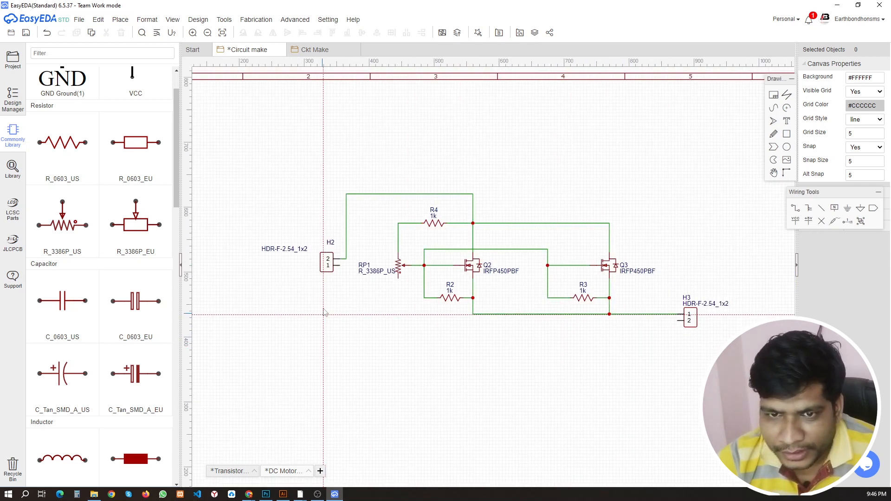
# Wire connector H2's pin 1 to H3's pin 2, routing the wire beneath the whole circuit
pyautogui.scroll(3, 351, 234)
pyautogui.scroll(-2, 351, 235)
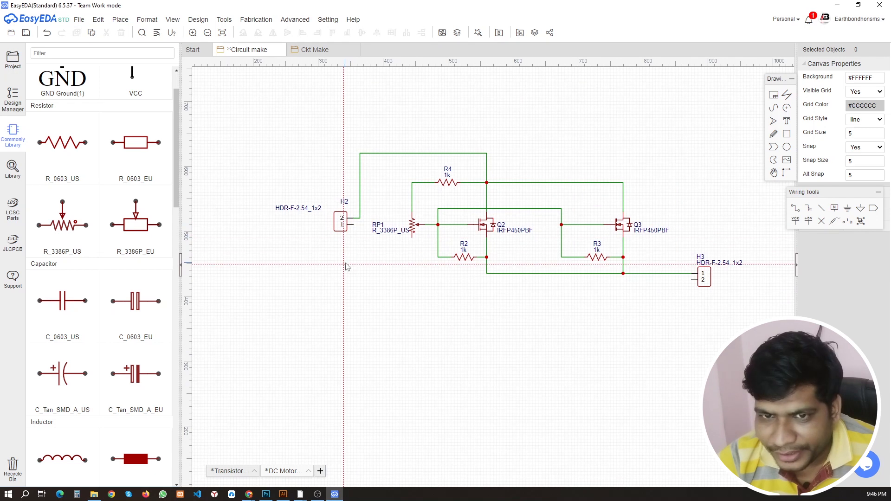
pyautogui.click(352, 225)
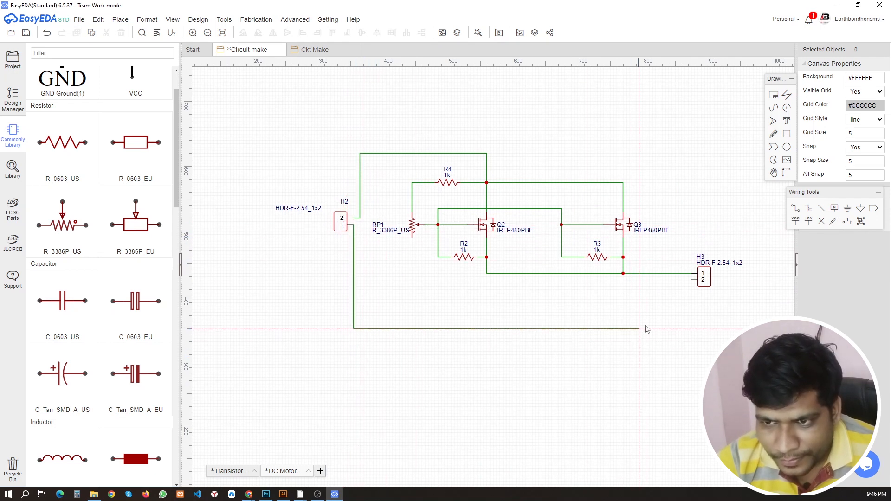
pyautogui.click(692, 310)
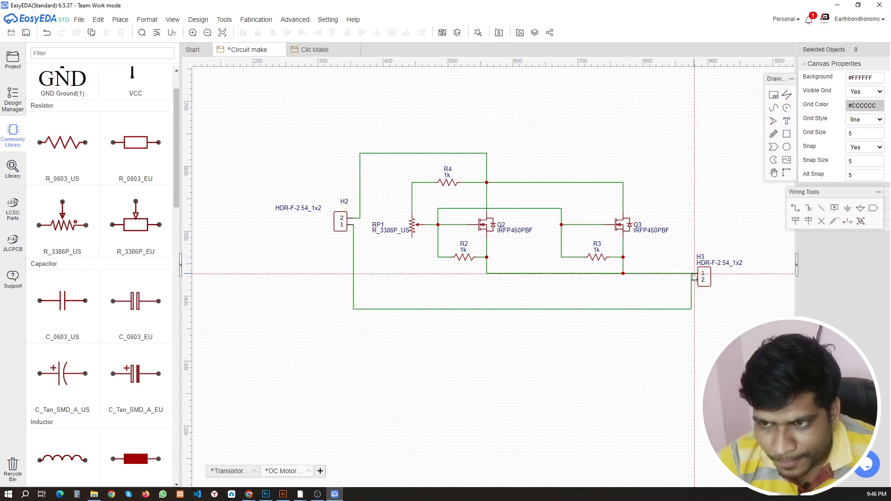
pyautogui.scroll(3, 695, 282)
pyautogui.click(696, 280)
pyautogui.scroll(-3, 676, 288)
# Place a 1N4007W diode, rotated to point upward, between the two horizontal wires below R3
pyautogui.scroll(-10, 95, 331)
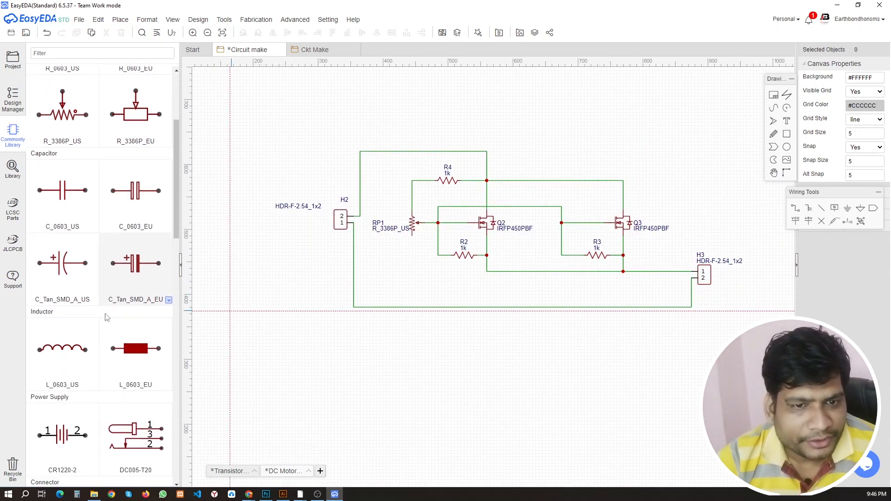
pyautogui.scroll(-4, 116, 364)
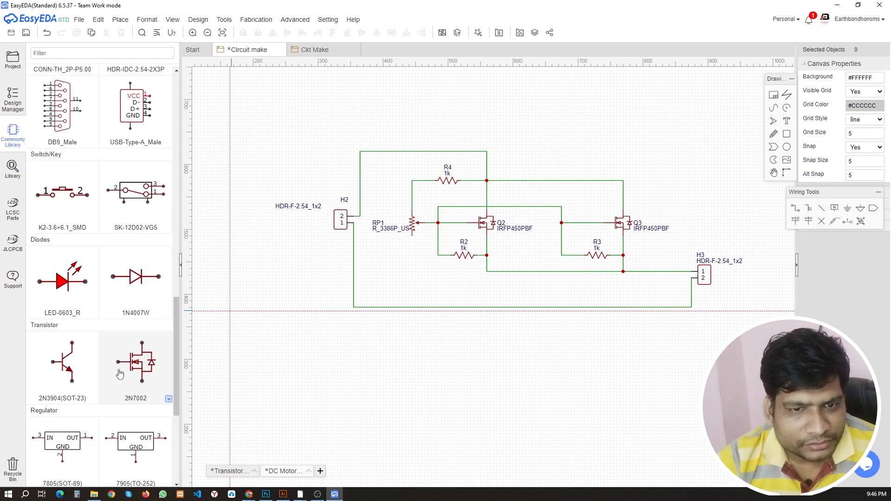
pyautogui.click(135, 278)
pyautogui.scroll(3, 574, 284)
pyautogui.press('space')
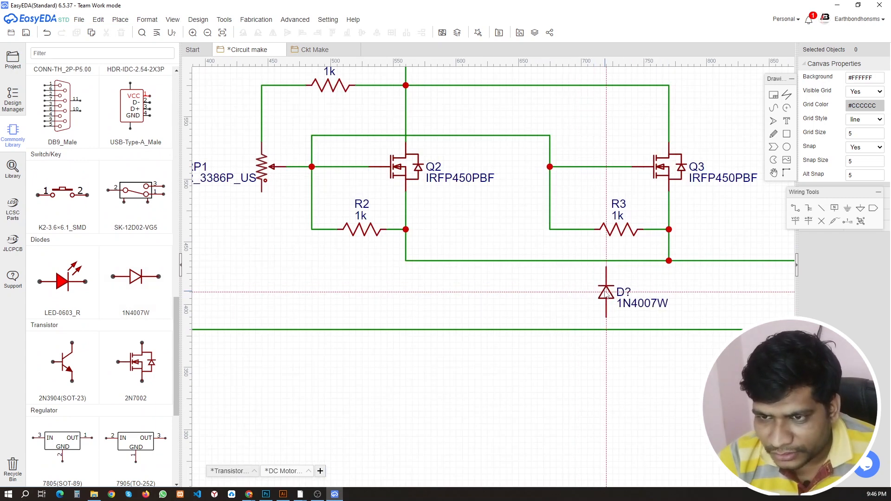
pyautogui.click(606, 293)
pyautogui.scroll(3, 590, 333)
pyautogui.press('Escape')
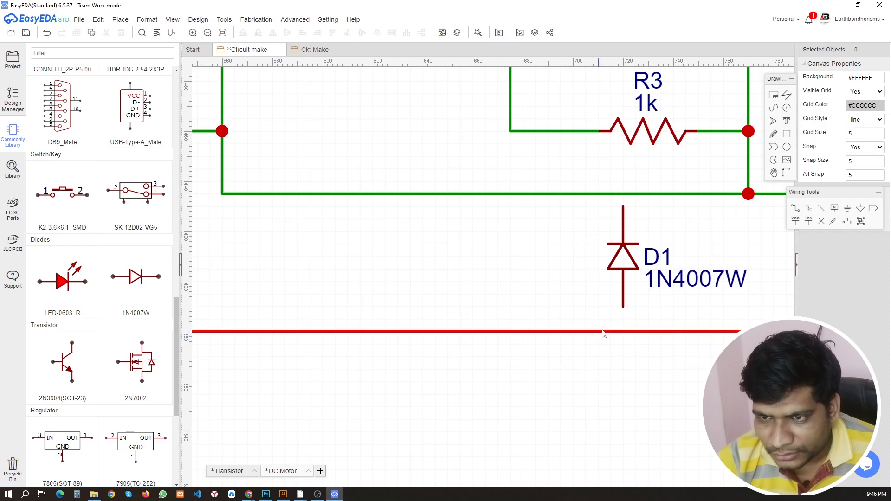
# Wire D1's lower end to the H2–H3 return wire and its upper end to the MOSFET source wire
pyautogui.click(624, 306)
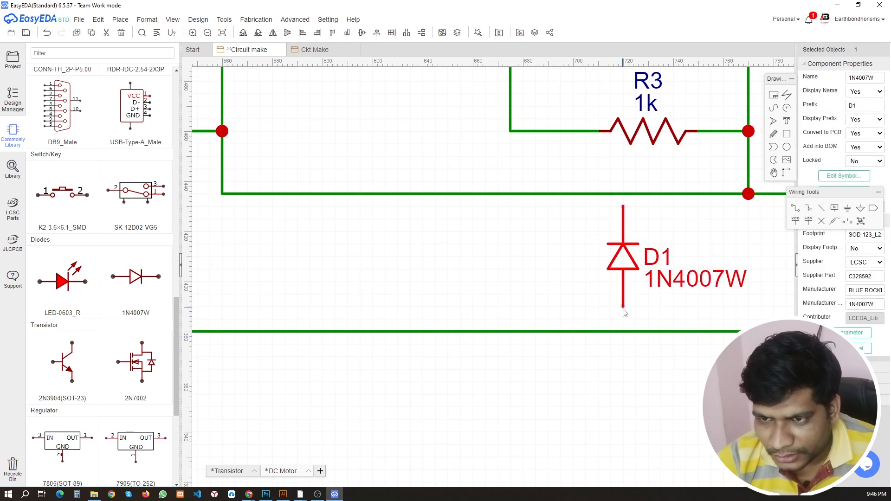
pyautogui.press('w')
pyautogui.click(623, 307)
pyautogui.click(623, 331)
pyautogui.click(623, 332)
pyautogui.click(622, 206)
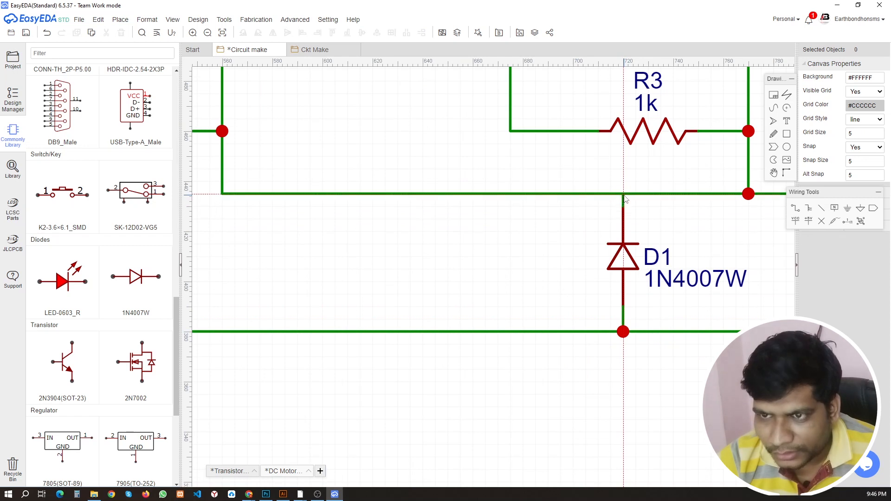
pyautogui.click(623, 195)
pyautogui.scroll(-5, 624, 200)
pyautogui.scroll(2, 609, 260)
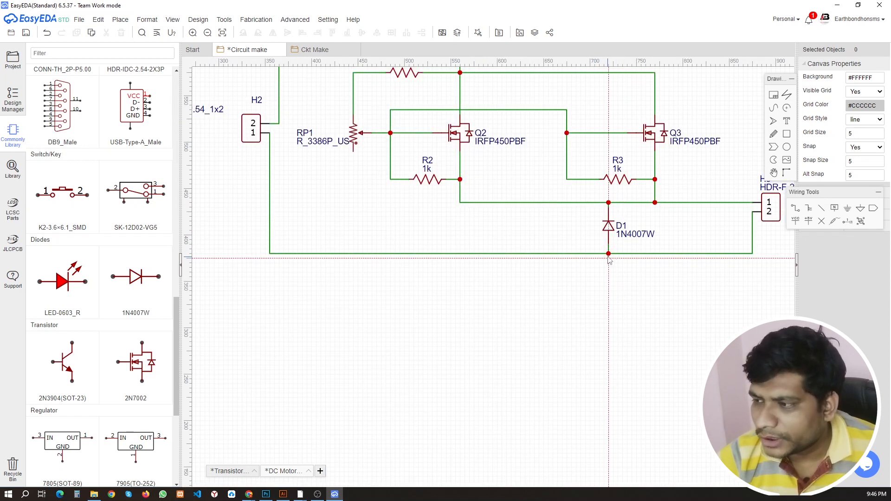
# Wire potentiometer RP1's lower end straight down to the return wire between H2 and H3
pyautogui.scroll(-2, 613, 256)
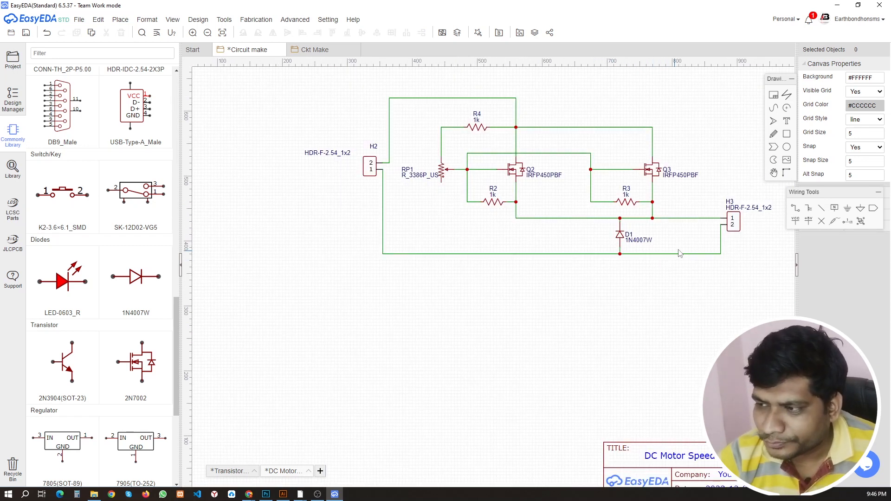
pyautogui.scroll(2, 507, 258)
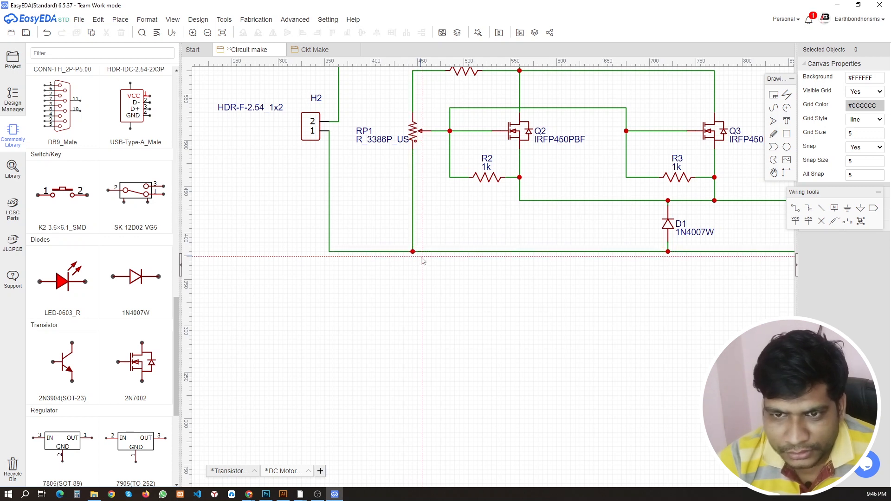
pyautogui.scroll(-6, 116, 315)
# Attach a GND ground symbol to the junction where RP1's wire meets the bottom return wire
pyautogui.scroll(5, 116, 315)
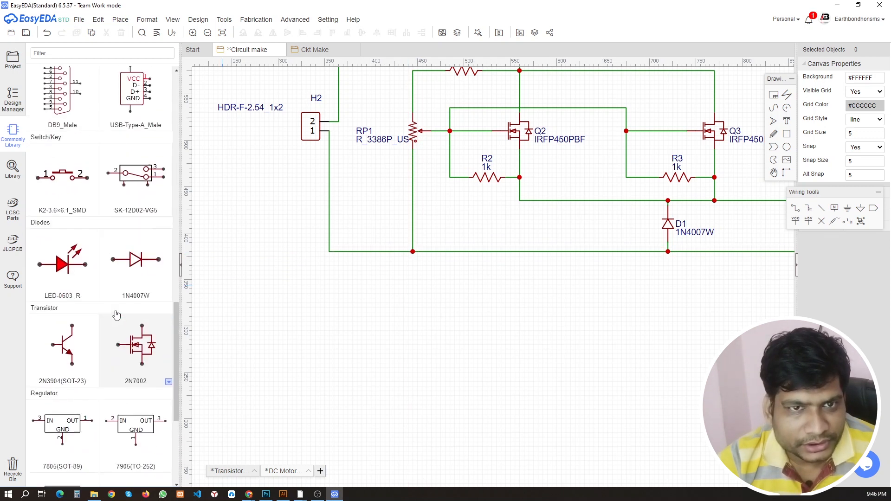
pyautogui.scroll(10, 116, 315)
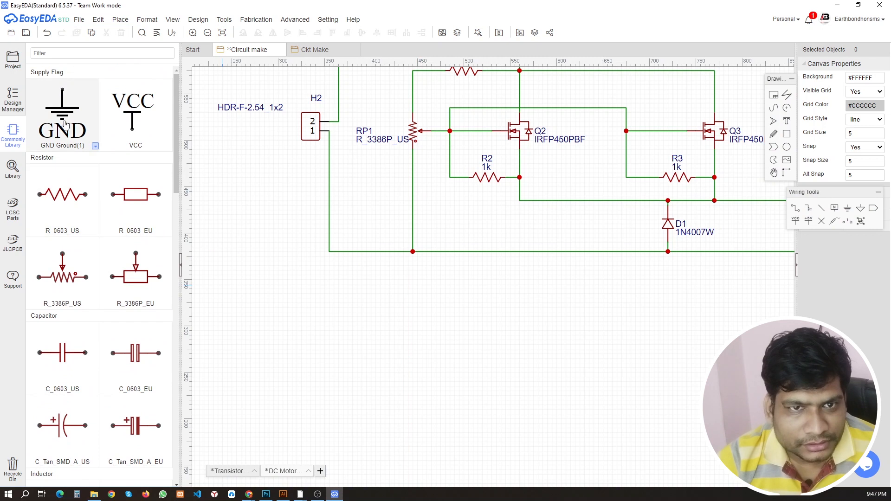
pyautogui.click(63, 116)
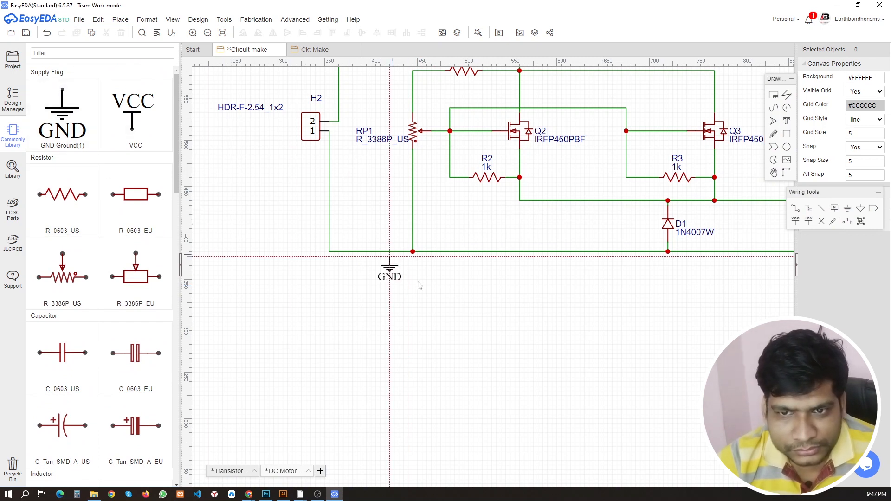
pyautogui.scroll(4, 410, 237)
pyautogui.click(424, 212)
pyautogui.press('Escape')
pyautogui.scroll(-5, 478, 275)
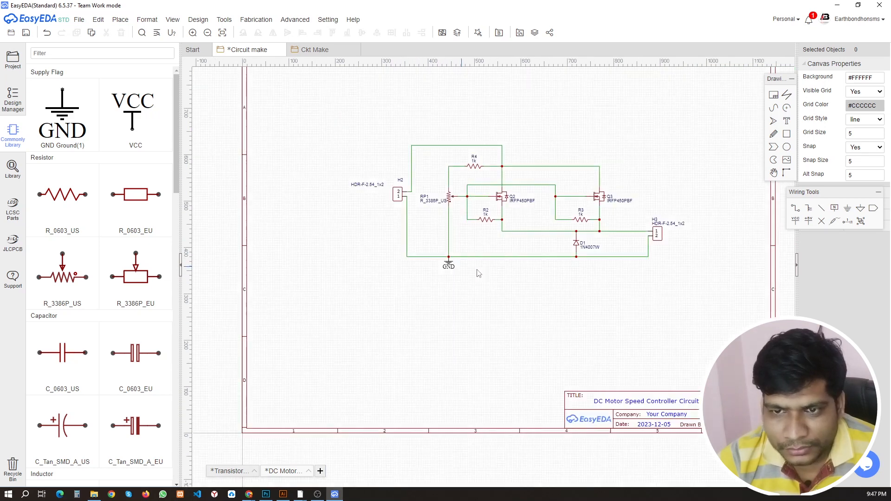
# Review the wired schematic from connector H2 through both MOSFETs to diode D1 and connector H3
pyautogui.scroll(3, 516, 285)
pyautogui.scroll(-1, 515, 274)
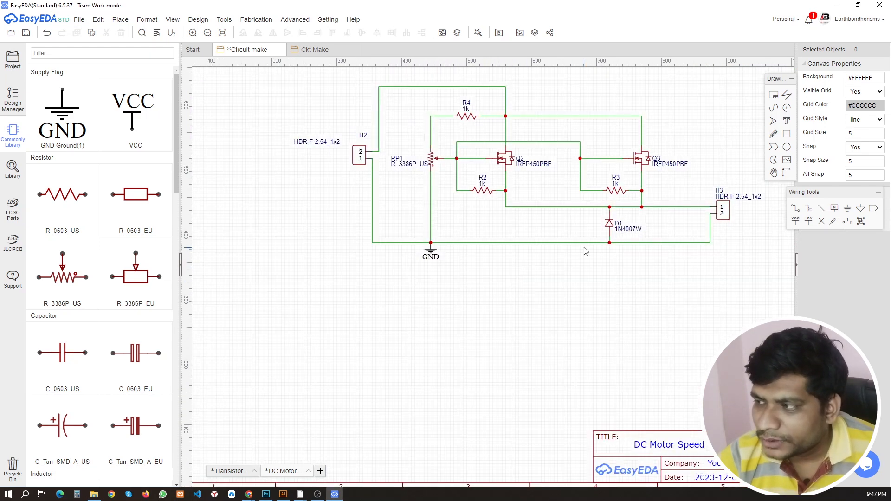
pyautogui.scroll(2, 587, 251)
pyautogui.scroll(-2, 635, 259)
pyautogui.scroll(3, 696, 237)
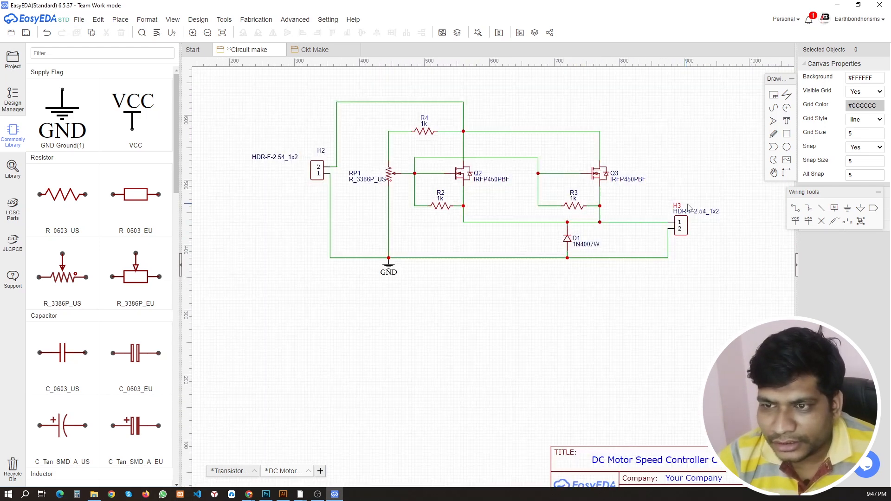
pyautogui.scroll(-1, 738, 227)
pyautogui.scroll(-2, 738, 228)
pyautogui.scroll(2, 617, 216)
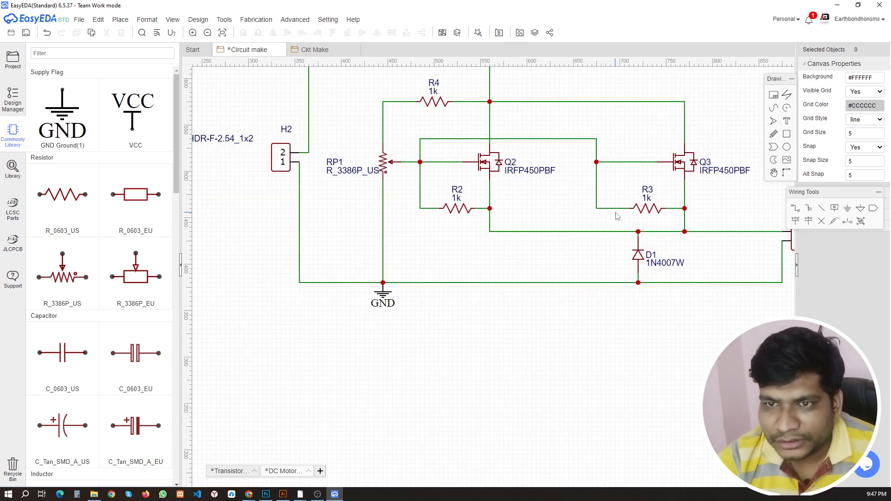
# Move connector H2's name label beside the connector body and change its text to "Input 12v-60V"
pyautogui.scroll(-2, 617, 217)
pyautogui.scroll(2, 375, 168)
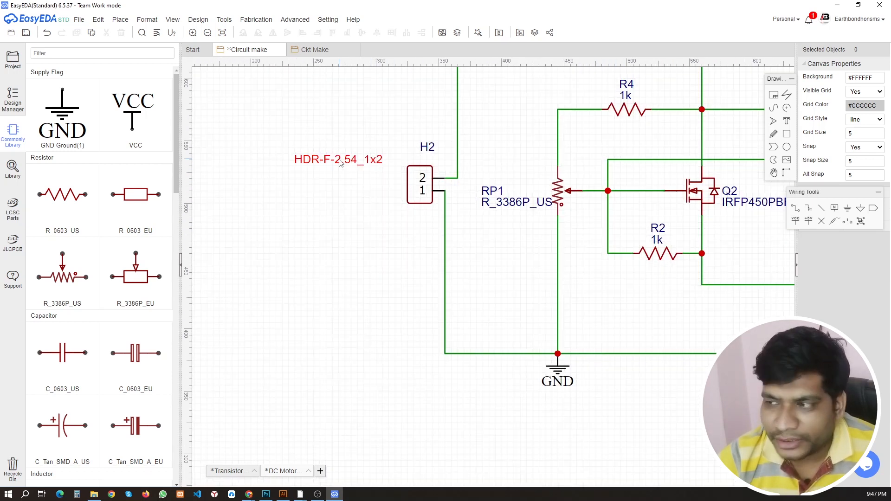
pyautogui.moveTo(341, 163); pyautogui.dragTo(361, 189)
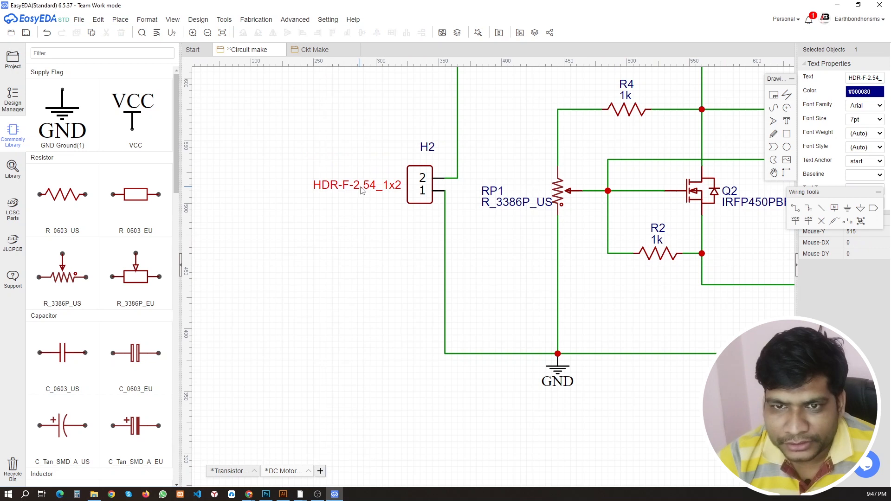
pyautogui.doubleClick(371, 187)
pyautogui.write('Inpu')
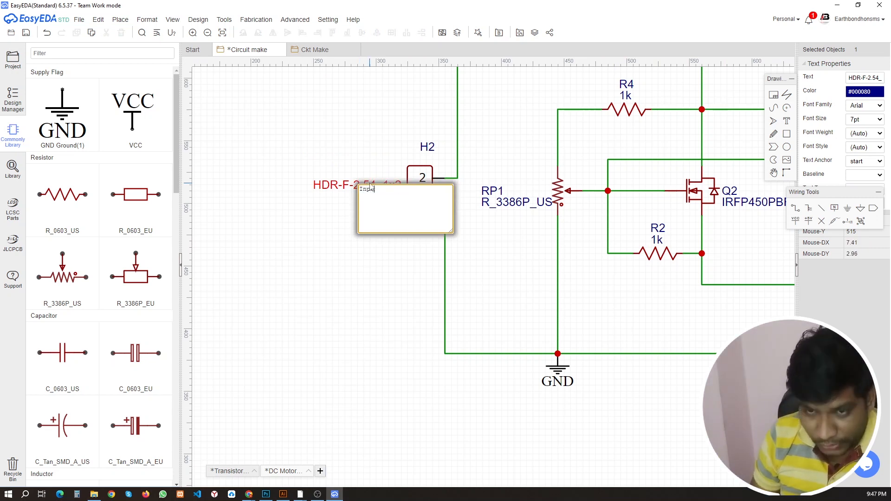
pyautogui.write('t 1')
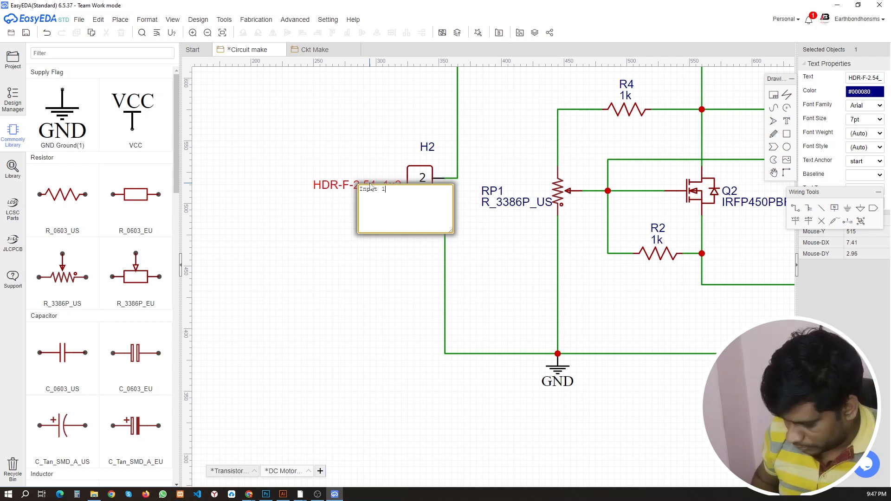
pyautogui.write('2-')
pyautogui.write('v')
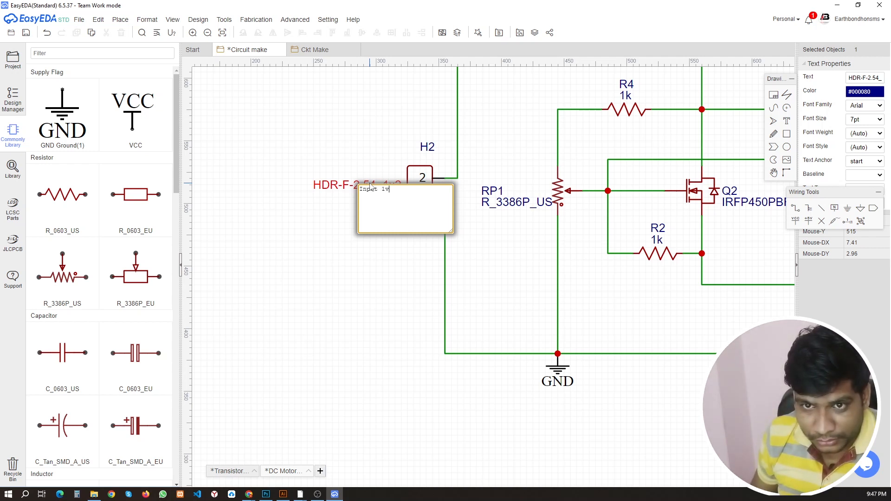
pyautogui.press('BackSpace')
pyautogui.write('2v-60V')
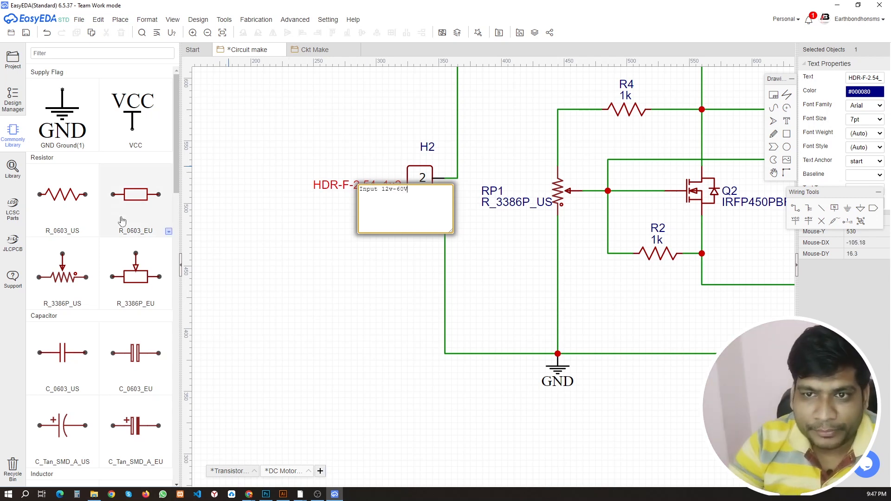
pyautogui.click(339, 251)
pyautogui.moveTo(359, 188); pyautogui.dragTo(372, 187)
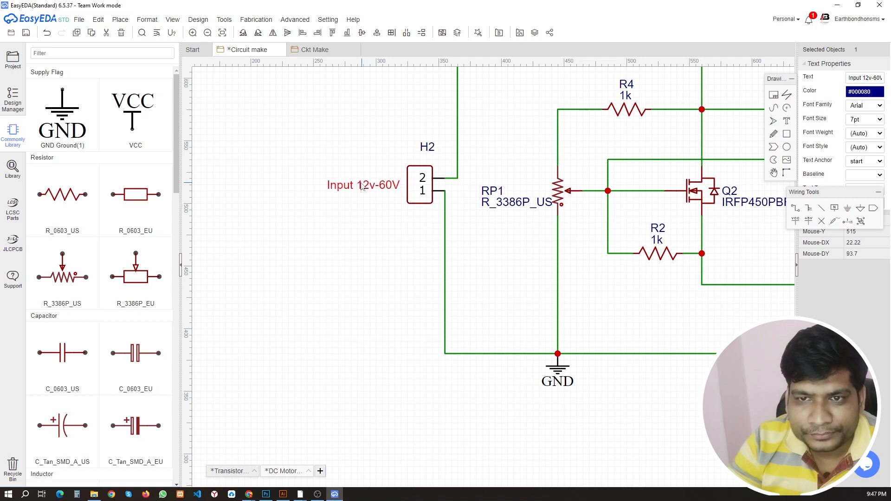
# Remove the input connector's H2 label and rename its pins, 2 as "+" and 1 as "-"
pyautogui.click(425, 149)
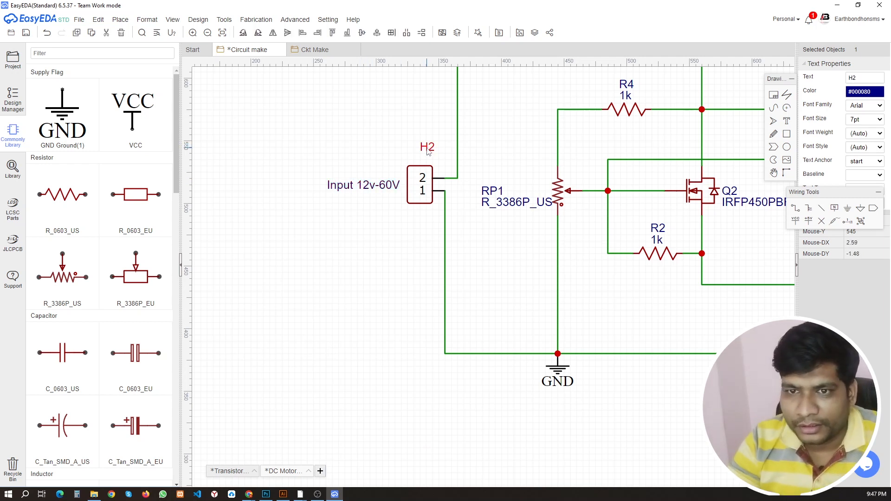
pyautogui.doubleClick(420, 177)
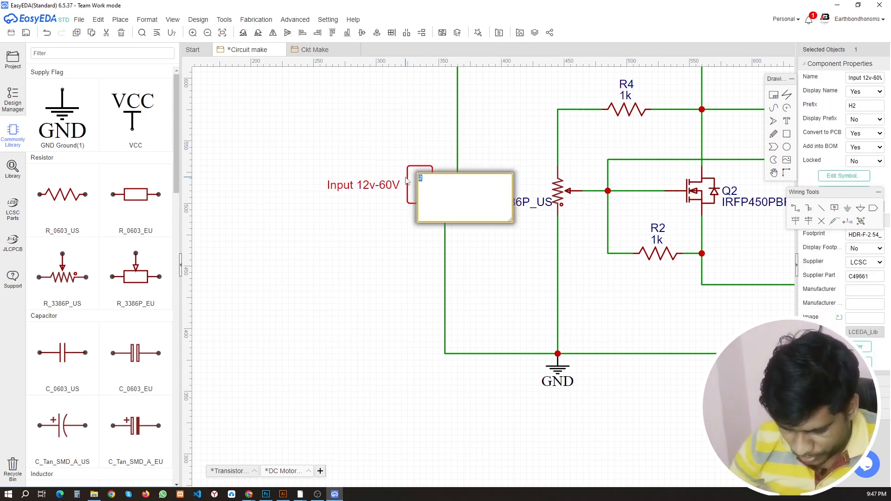
pyautogui.write('+')
pyautogui.click(427, 254)
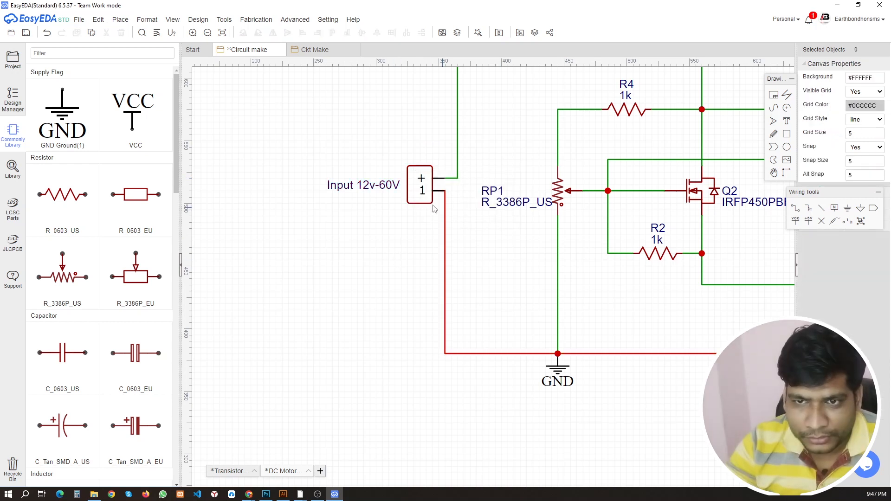
pyautogui.doubleClick(423, 190)
pyautogui.write('-')
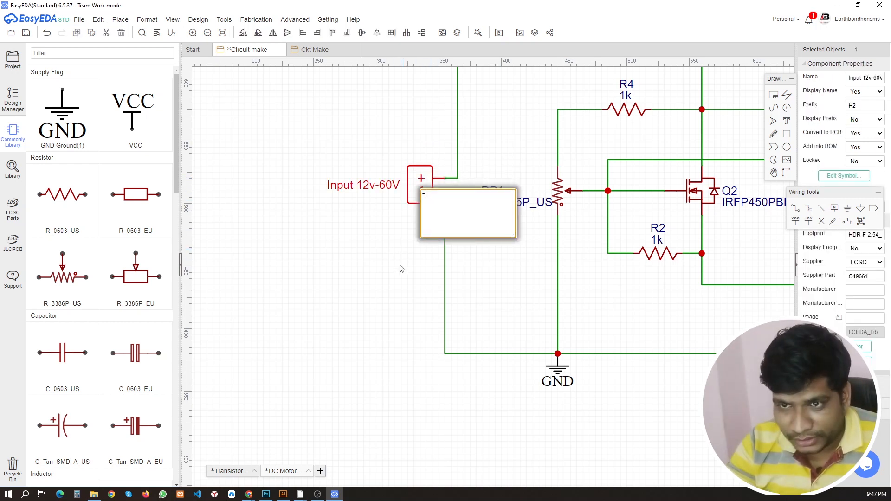
pyautogui.click(392, 267)
# Change the value label of potentiometer RP1 to "10k"
pyautogui.scroll(1, 507, 233)
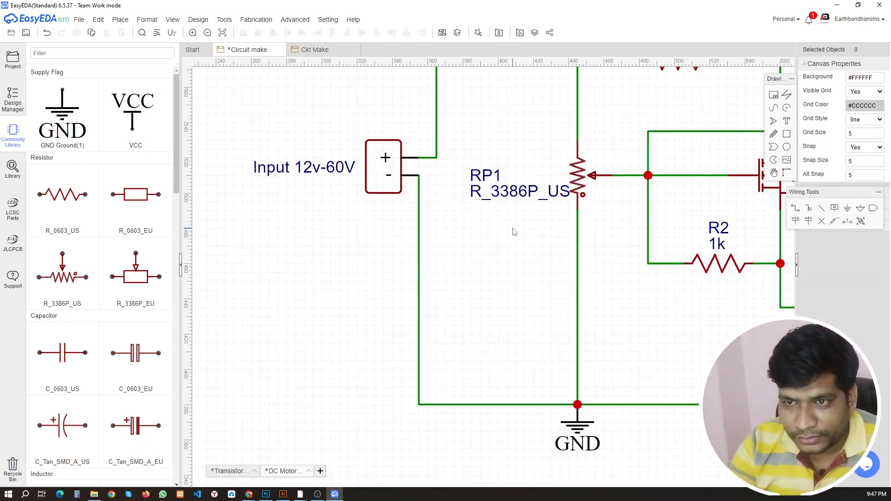
pyautogui.doubleClick(516, 198)
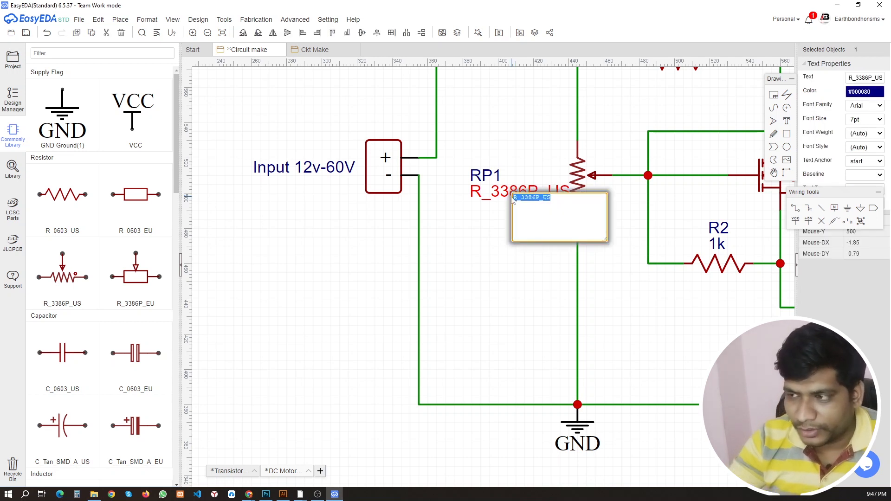
pyautogui.write('10k')
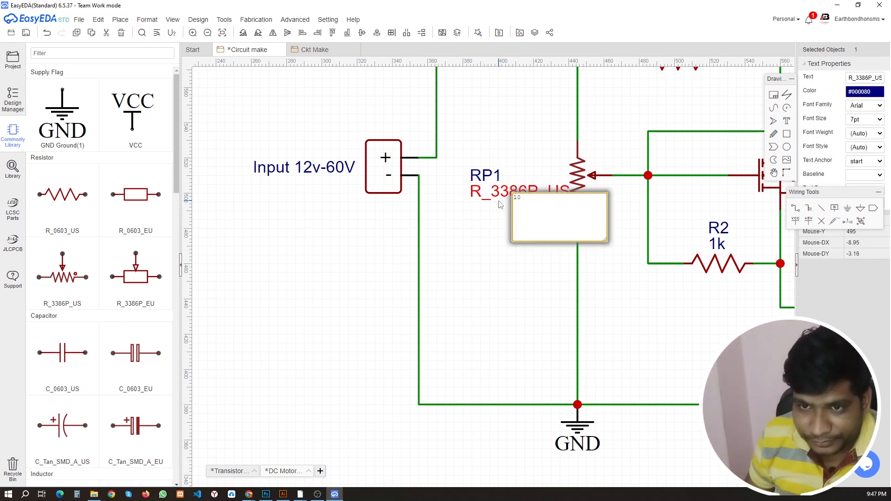
pyautogui.click(457, 283)
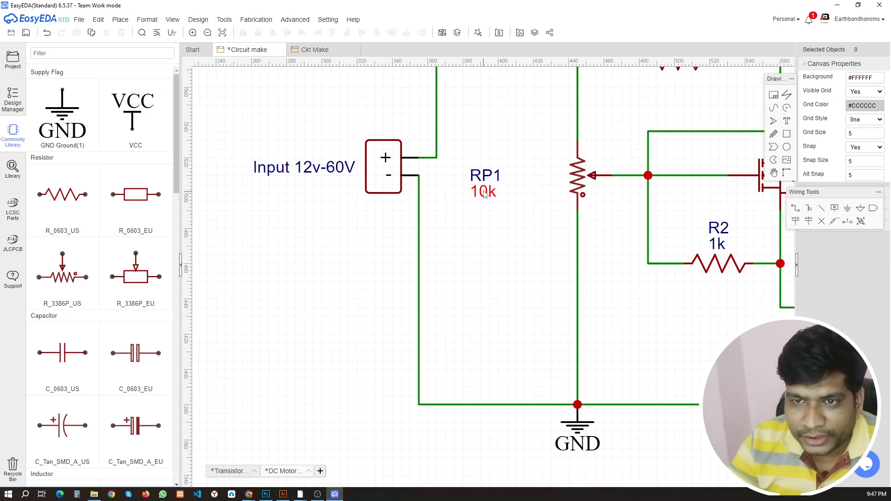
# Move RP1's name and value labels close beside the potentiometer symbol
pyautogui.moveTo(484, 195); pyautogui.dragTo(534, 195)
pyautogui.moveTo(486, 178); pyautogui.dragTo(534, 177)
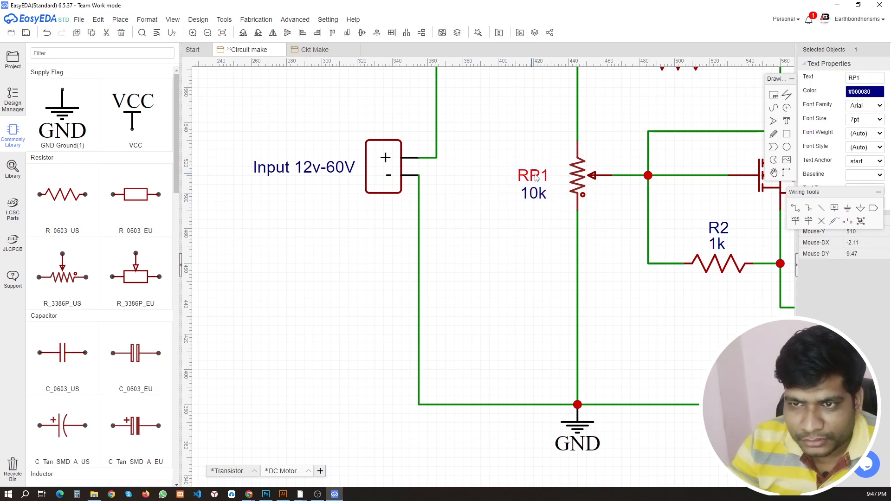
pyautogui.doubleClick(534, 177)
pyautogui.click(487, 240)
pyautogui.scroll(-3, 471, 237)
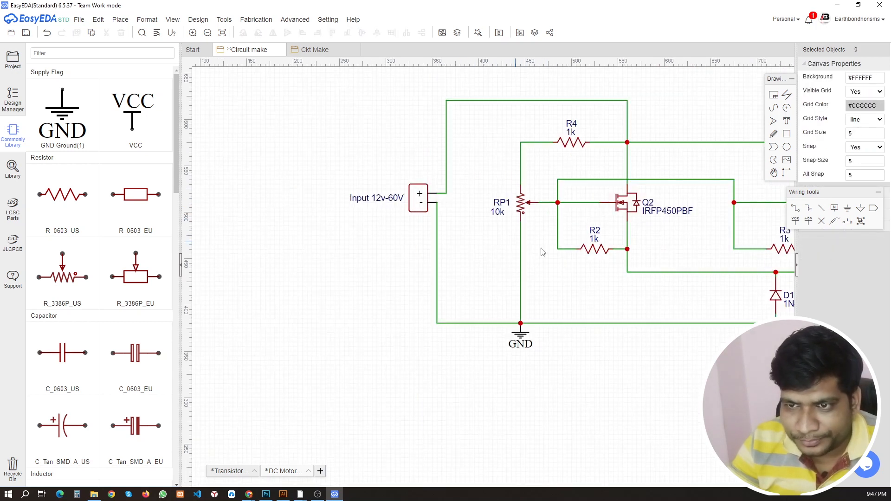
pyautogui.scroll(3, 524, 245)
pyautogui.moveTo(456, 187); pyautogui.dragTo(471, 188)
pyautogui.scroll(-3, 471, 190)
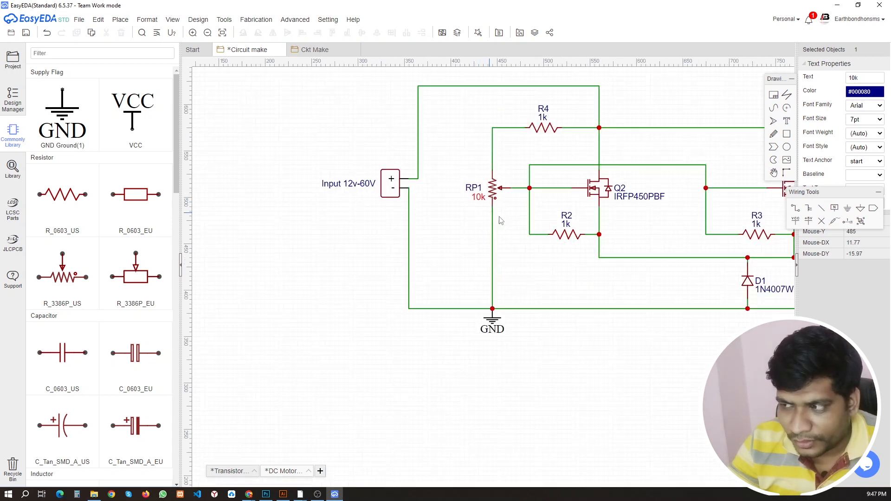
# Change the value of resistor R2 below MOSFET Q2 to "10k"
pyautogui.scroll(3, 557, 218)
pyautogui.click(559, 217)
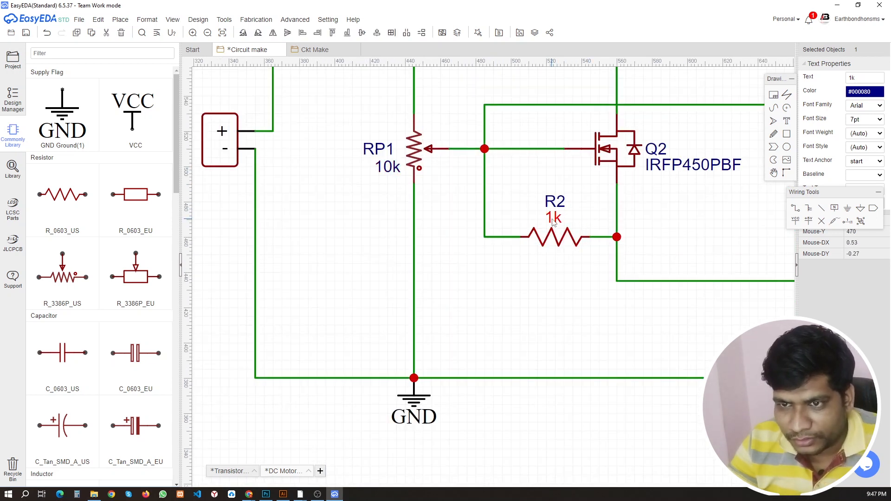
pyautogui.doubleClick(552, 220)
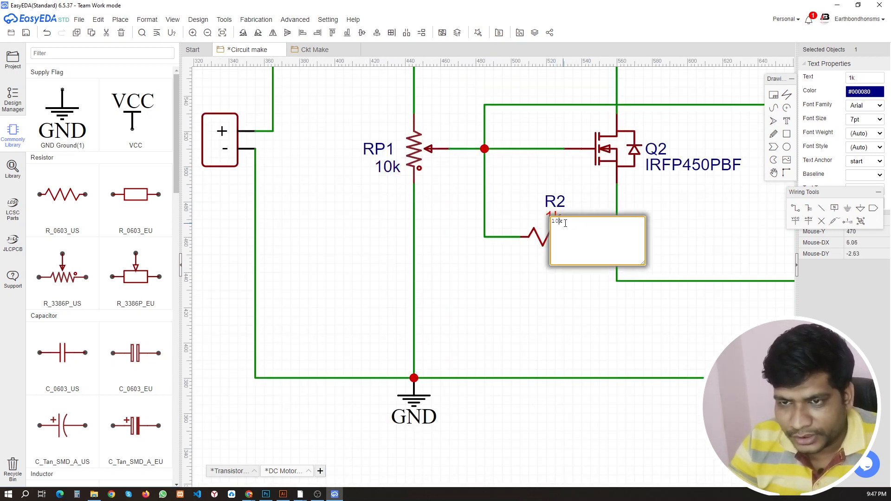
pyautogui.write('10k')
pyautogui.click(526, 194)
pyautogui.scroll(-2, 527, 193)
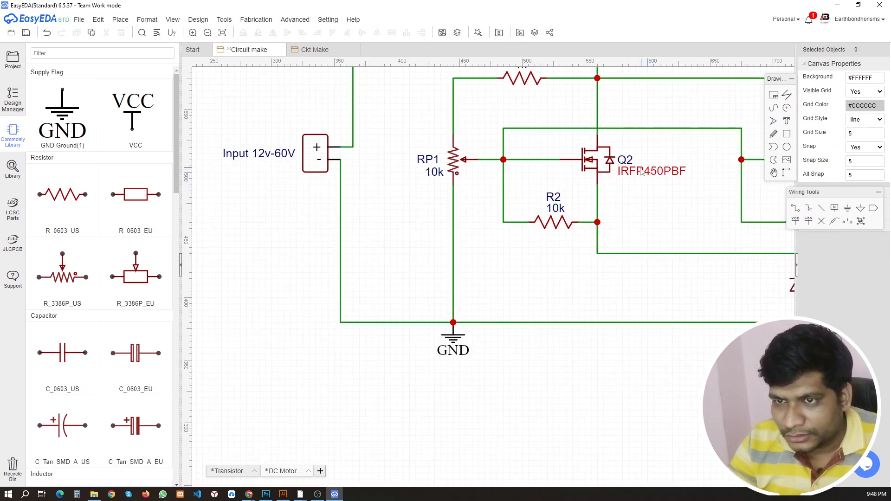
# Change the value of resistor R4 above the potentiometer to "0.22R"
pyautogui.scroll(-3, 643, 171)
pyautogui.scroll(2, 545, 130)
pyautogui.doubleClick(538, 113)
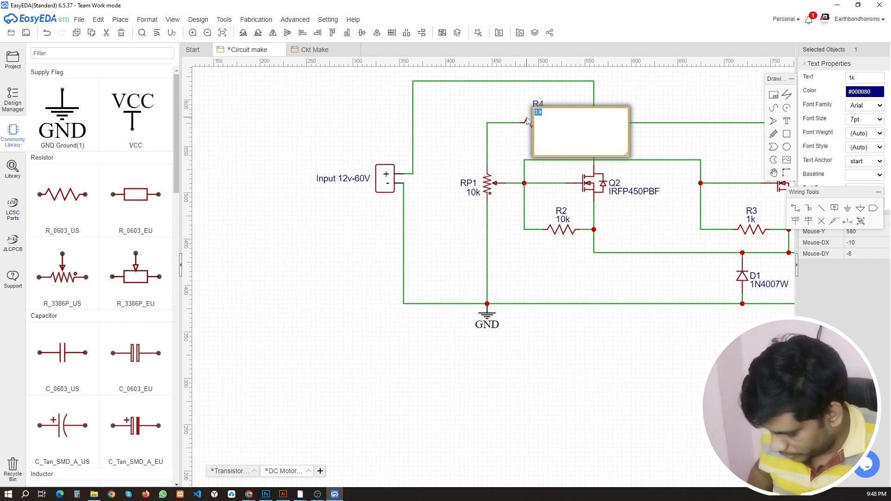
pyautogui.write('0.22R')
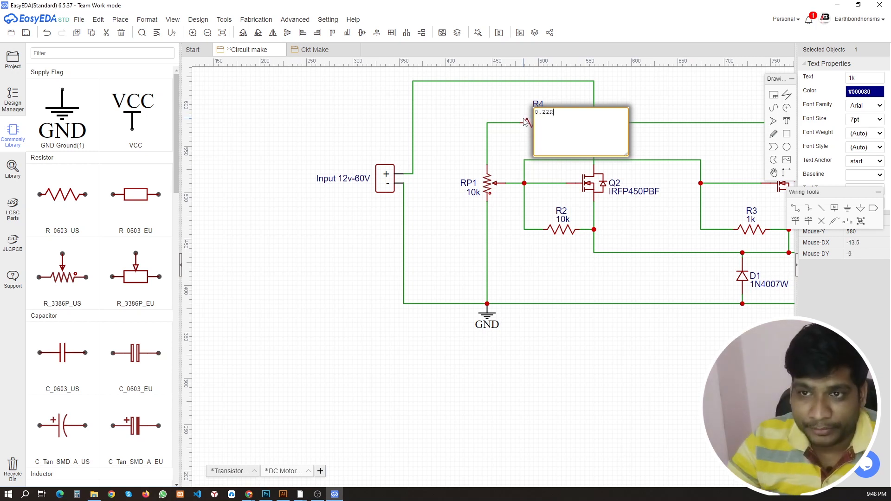
pyautogui.click(567, 153)
pyautogui.scroll(-1, 531, 185)
pyautogui.scroll(1, 724, 225)
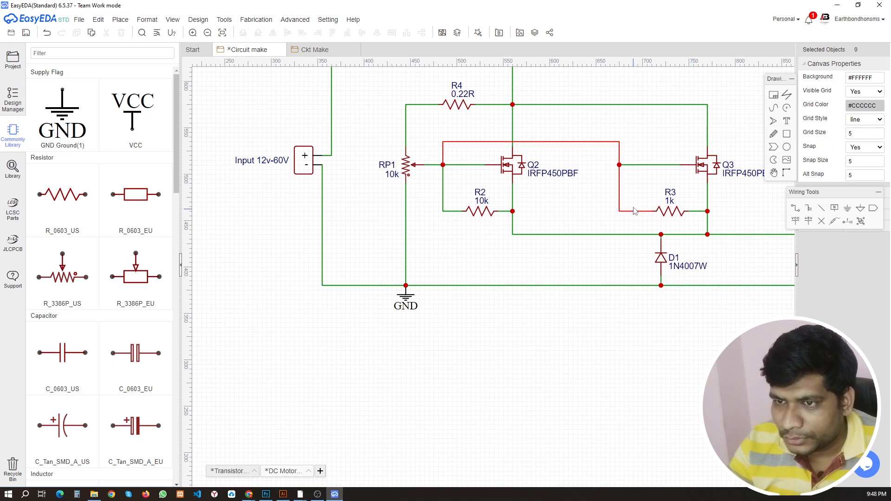
# Change the value of resistor R3 below MOSFET Q3 to "10k"
pyautogui.doubleClick(670, 194)
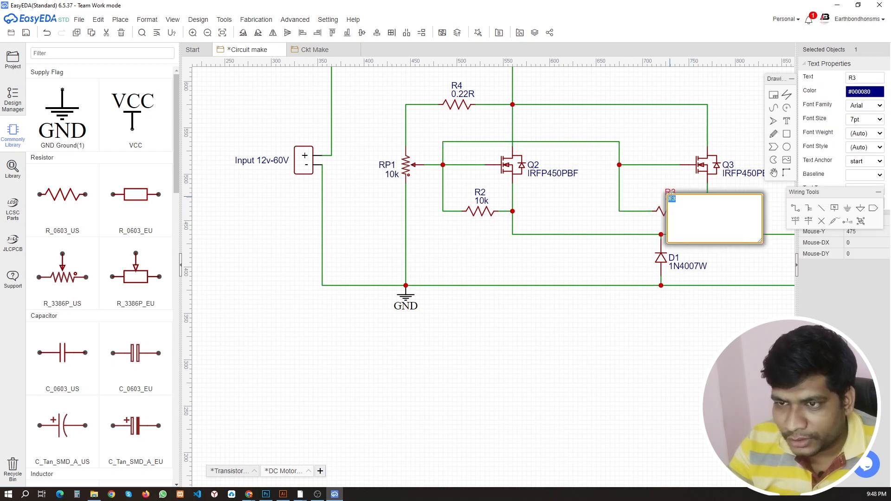
pyautogui.click(653, 191)
pyautogui.doubleClick(674, 204)
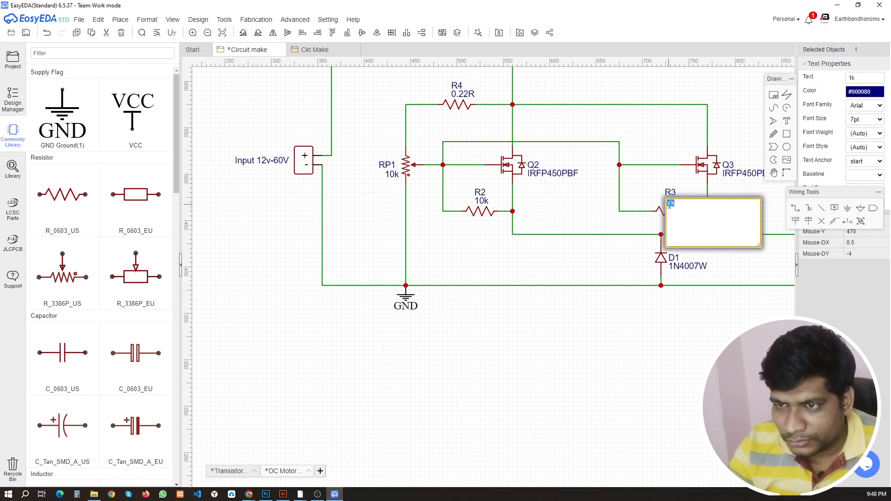
pyautogui.click(587, 221)
pyautogui.doubleClick(697, 267)
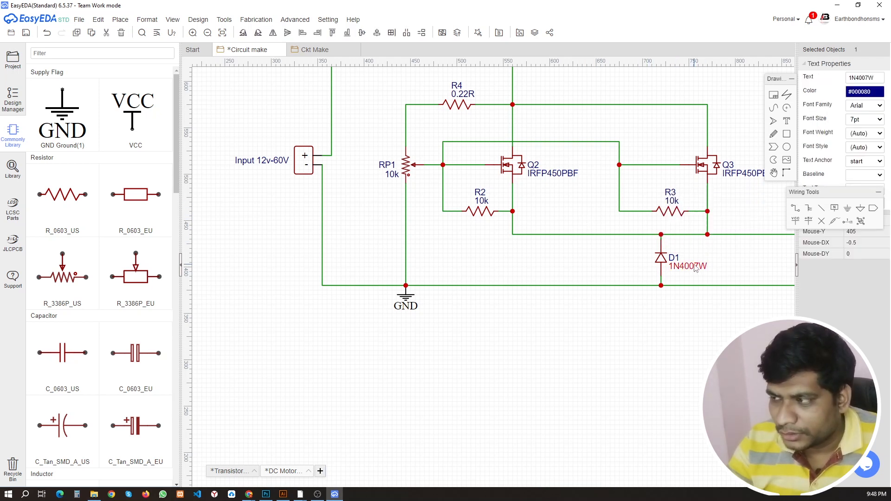
pyautogui.click(706, 266)
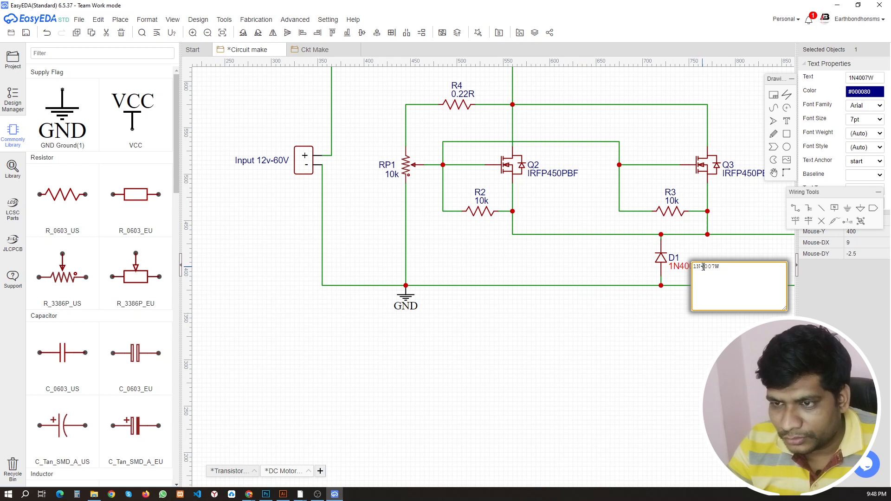
pyautogui.click(562, 357)
# Rename the pins of output connector H3, 2 as "-" and 1 as "+"
pyautogui.scroll(-2, 757, 280)
pyautogui.scroll(2, 727, 250)
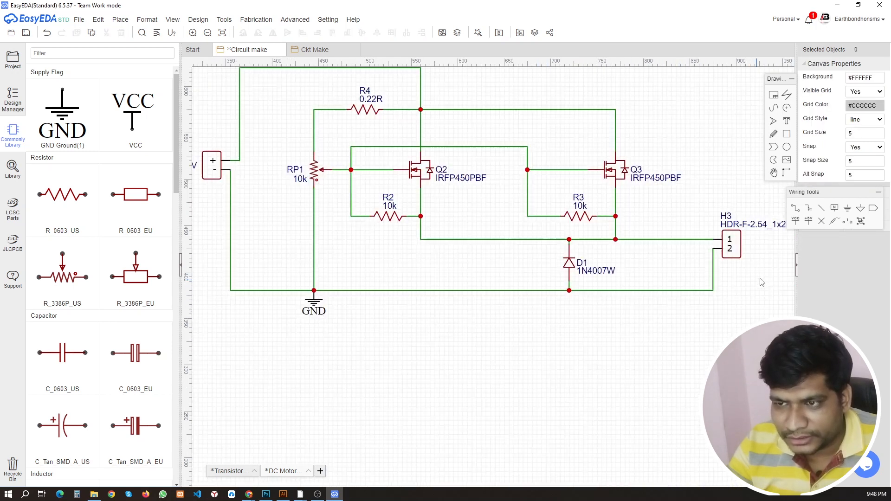
pyautogui.click(725, 251)
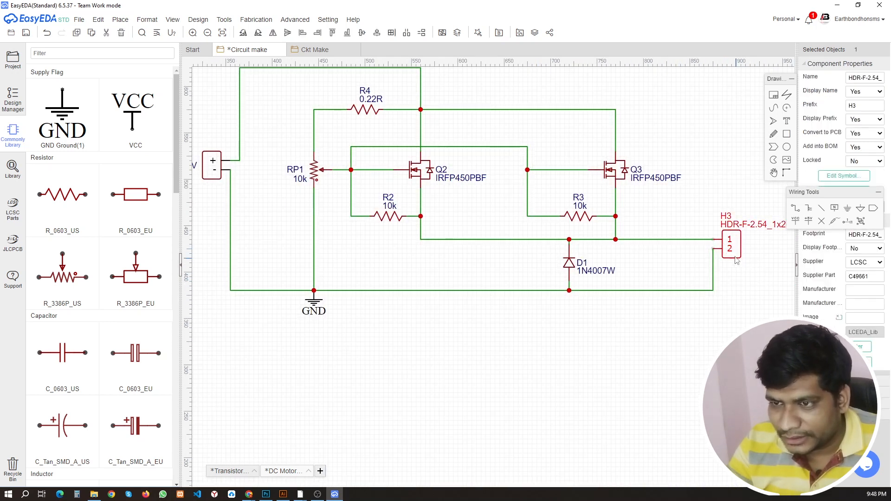
pyautogui.doubleClick(729, 250)
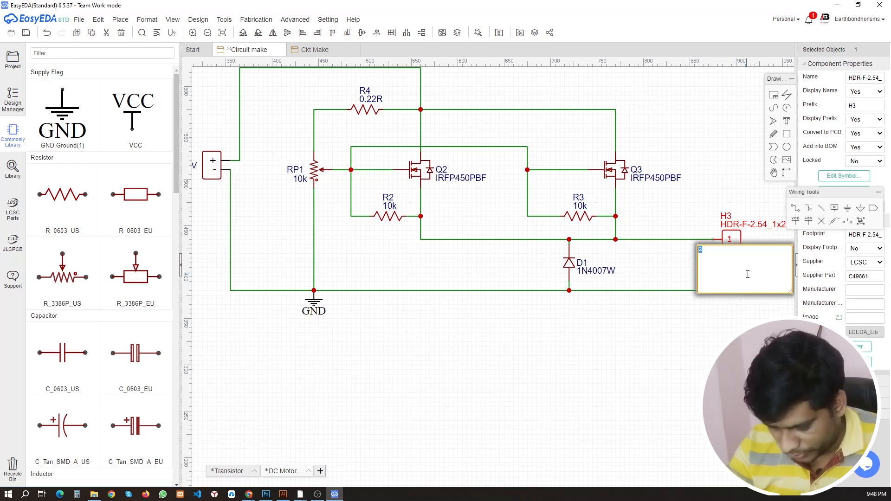
pyautogui.click(722, 301)
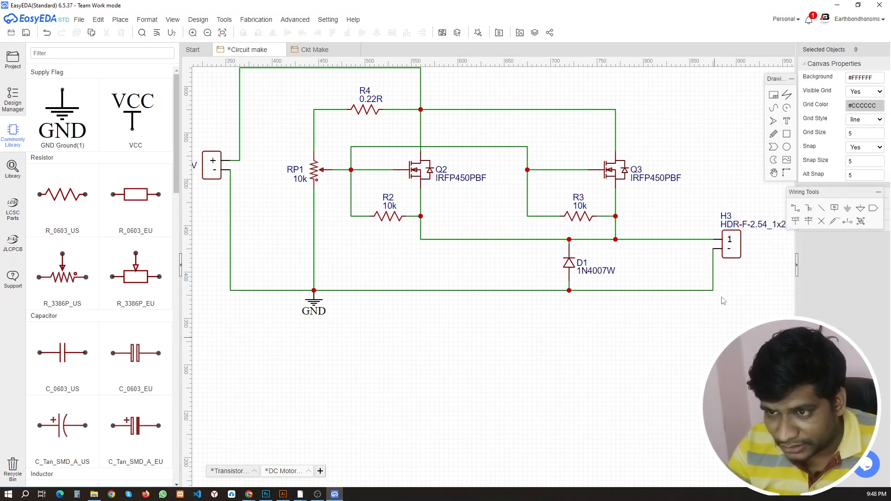
pyautogui.click(730, 245)
pyautogui.doubleClick(729, 245)
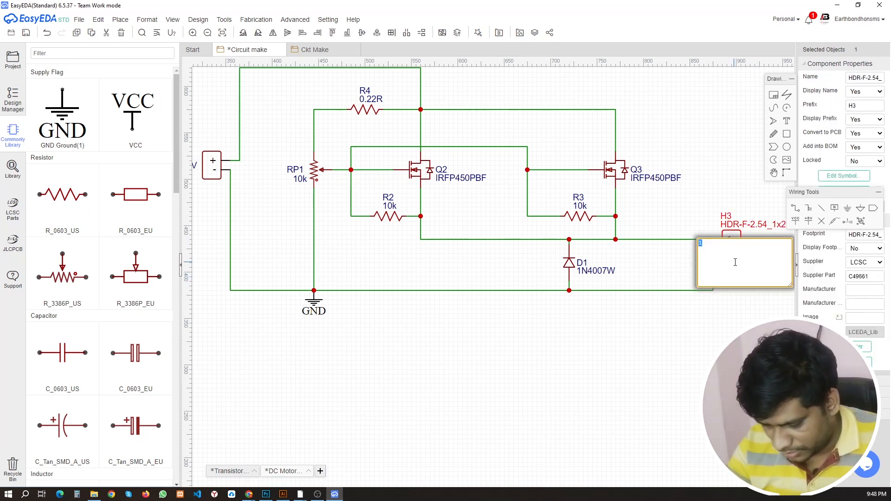
pyautogui.click(694, 334)
pyautogui.scroll(-2, 624, 246)
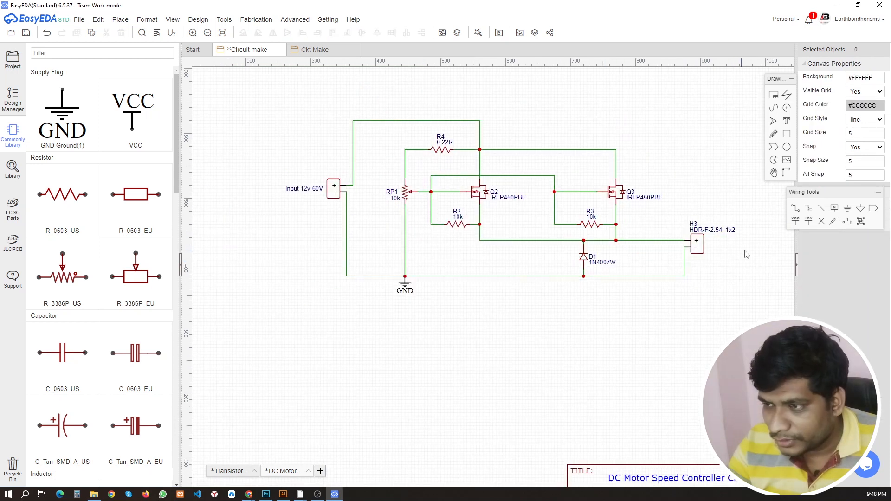
# Move connector H3's name label beside its body, change its text to "0-60V Output", and remove the H3 label
pyautogui.scroll(2, 744, 254)
pyautogui.moveTo(674, 216); pyautogui.dragTo(721, 238)
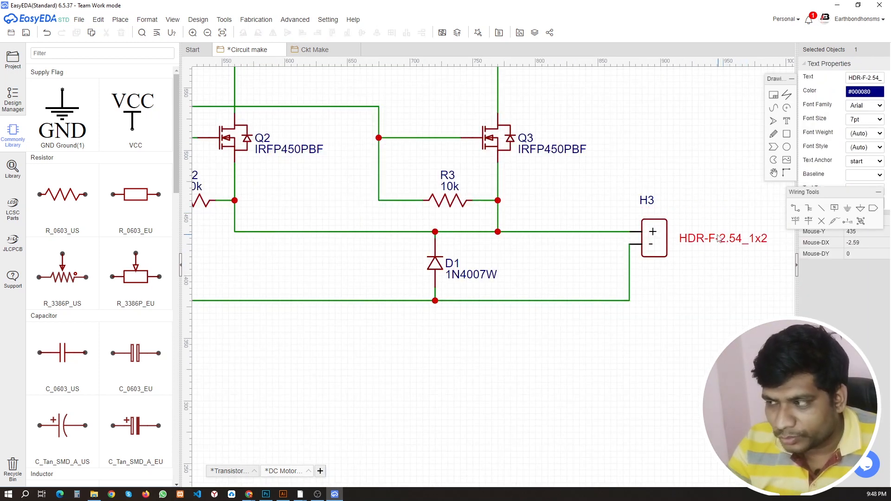
pyautogui.doubleClick(721, 238)
pyautogui.write('0-')
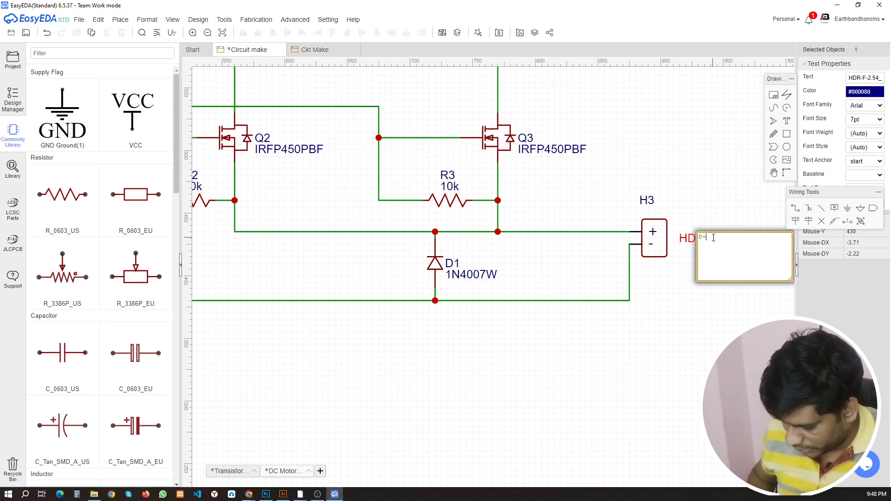
pyautogui.write('60V')
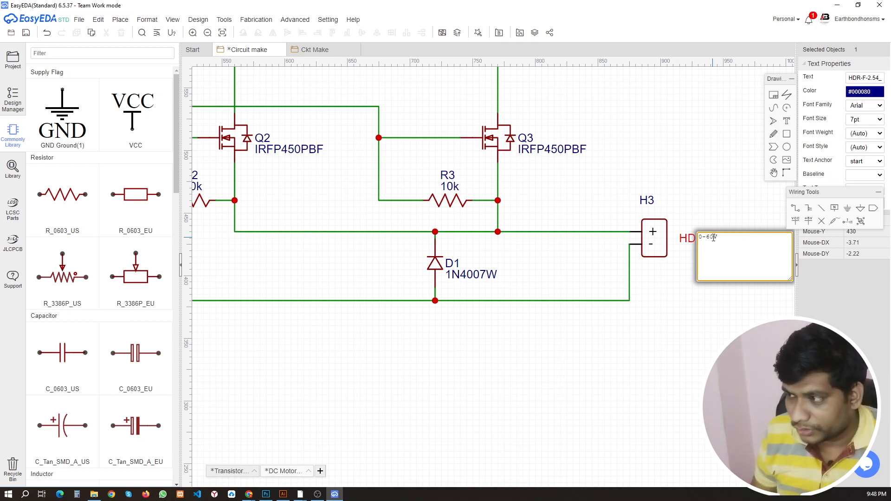
pyautogui.write(' Output')
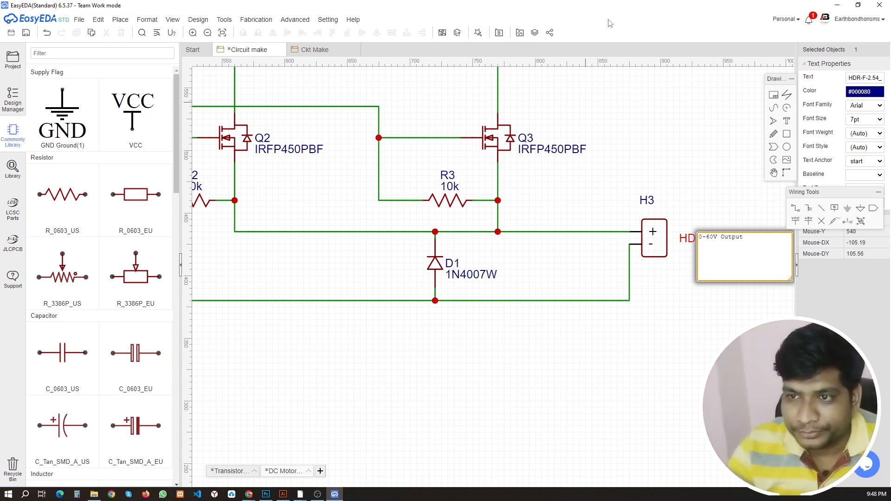
pyautogui.click(635, 181)
pyautogui.click(650, 203)
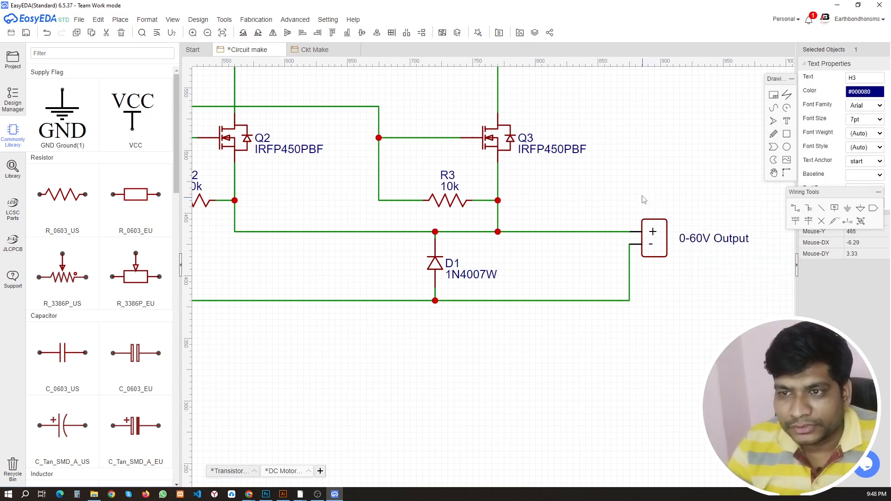
# Place a copy of Q2's IRFP450PBF label beside the MOSFET's source pin and change its text to "S"
pyautogui.scroll(-2, 571, 179)
pyautogui.scroll(2, 496, 181)
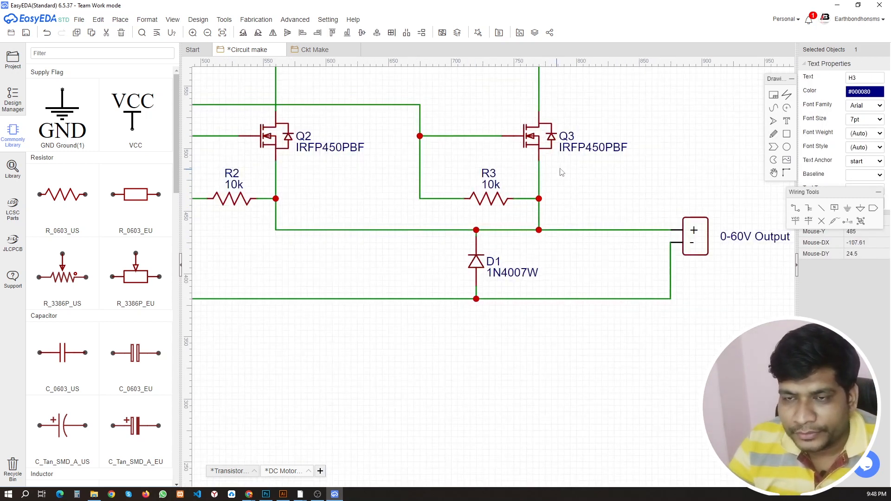
pyautogui.scroll(-2, 561, 172)
pyautogui.scroll(2, 458, 160)
pyautogui.scroll(1, 492, 175)
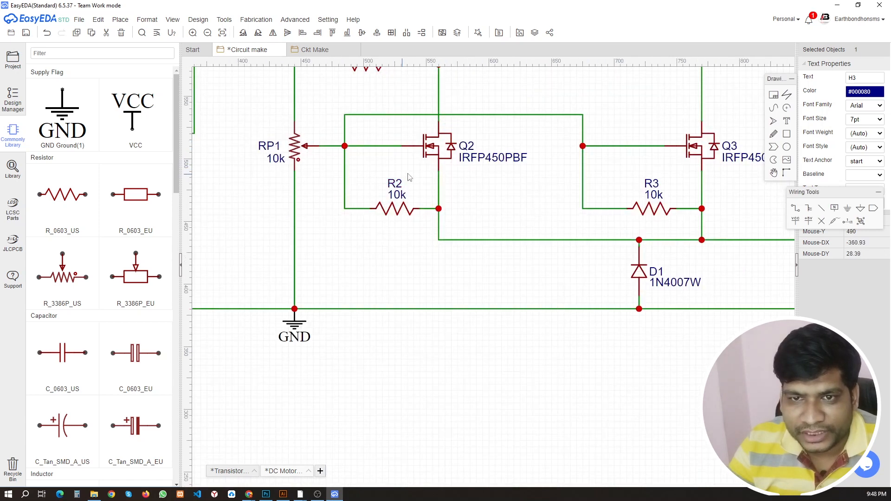
pyautogui.scroll(-1, 518, 181)
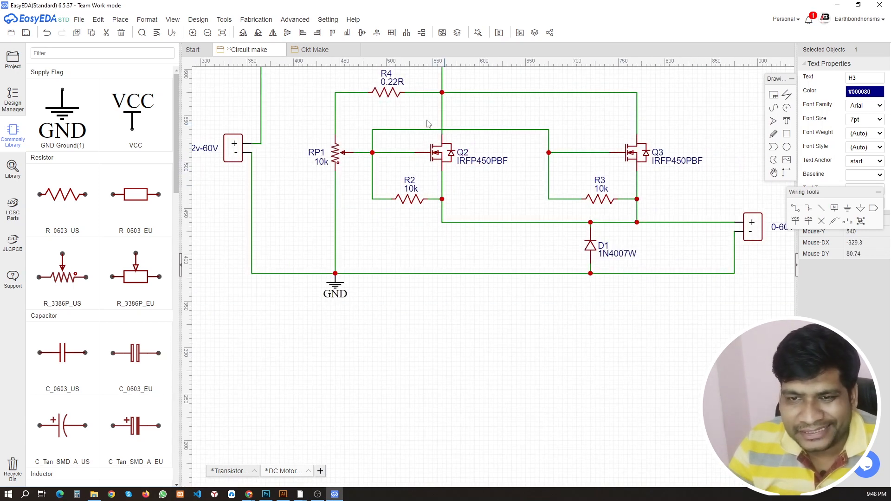
pyautogui.scroll(1, 408, 170)
pyautogui.moveTo(499, 164); pyautogui.dragTo(487, 181)
pyautogui.scroll(3, 487, 181)
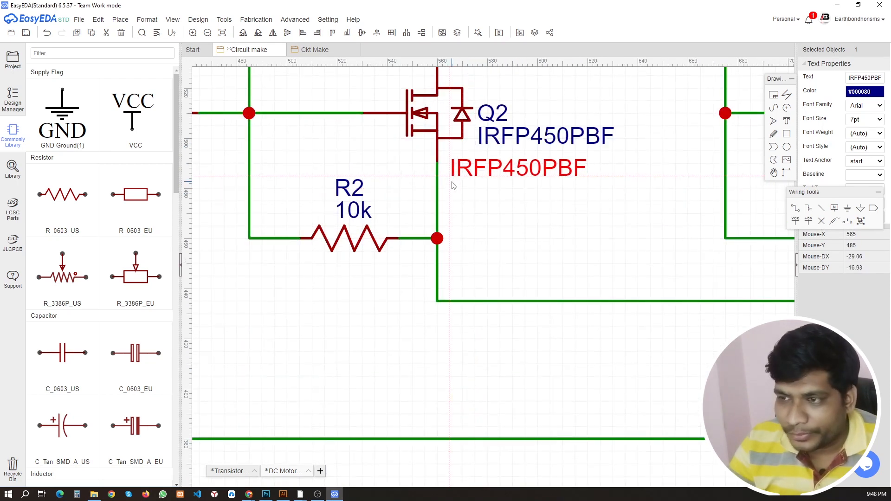
pyautogui.click(450, 179)
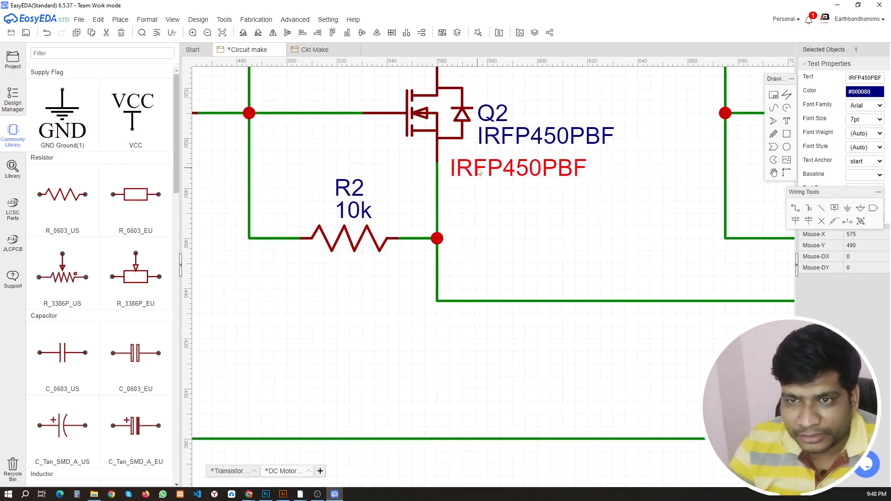
pyautogui.doubleClick(480, 168)
pyautogui.write('S')
pyautogui.click(487, 227)
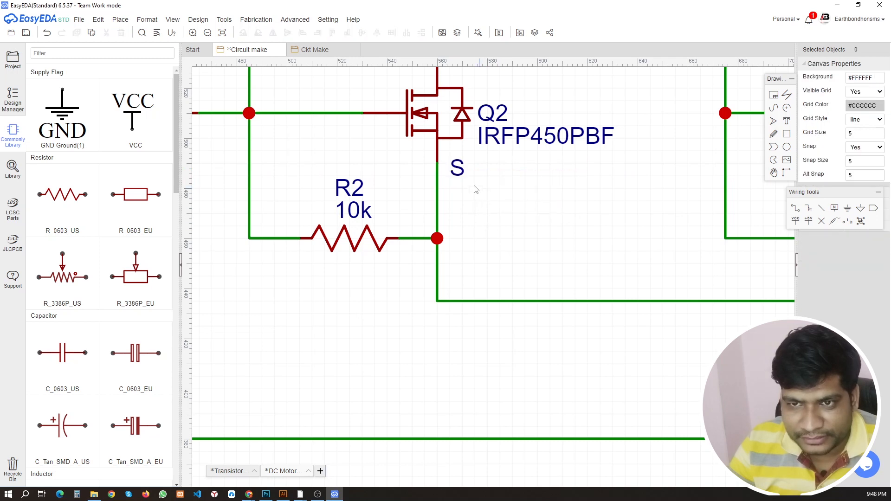
pyautogui.click(459, 171)
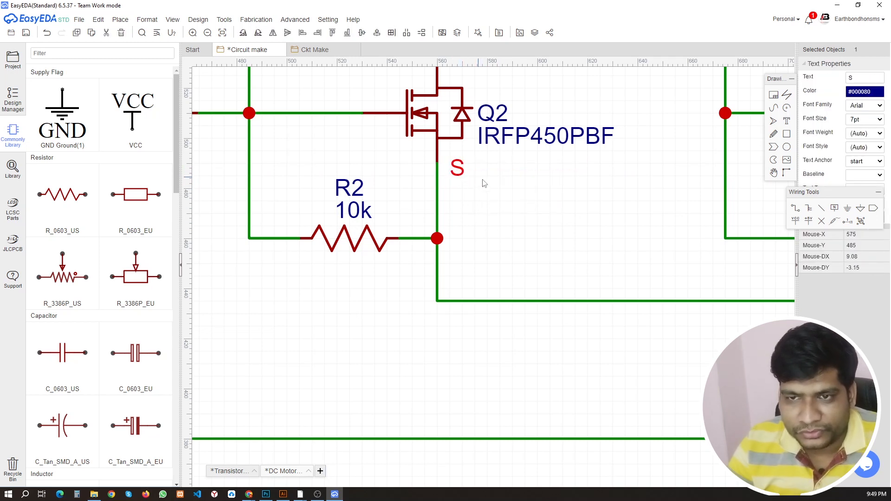
# Place two copies of the "S" label, one beside Q2's gate pin and one beside its drain pin
pyautogui.scroll(2, 478, 182)
pyautogui.scroll(-4, 446, 199)
pyautogui.scroll(2, 438, 179)
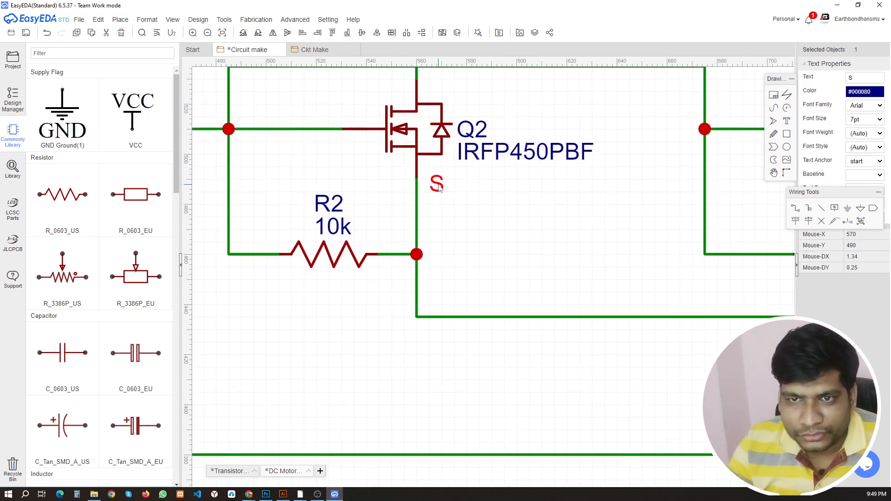
pyautogui.click(469, 204)
pyautogui.click(439, 186)
pyautogui.hotkey('ctrl', 'c')
pyautogui.hotkey('ctrl', 'v')
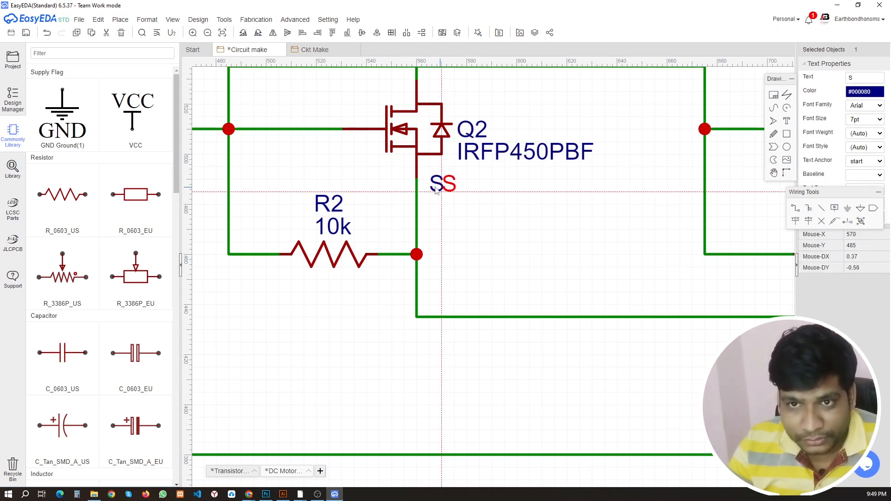
pyautogui.click(352, 121)
pyautogui.hotkey('ctrl', 'v')
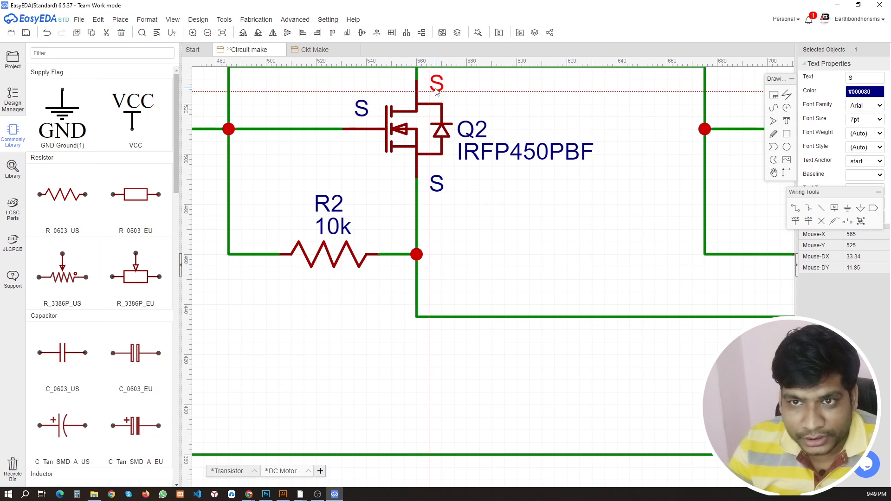
pyautogui.click(438, 88)
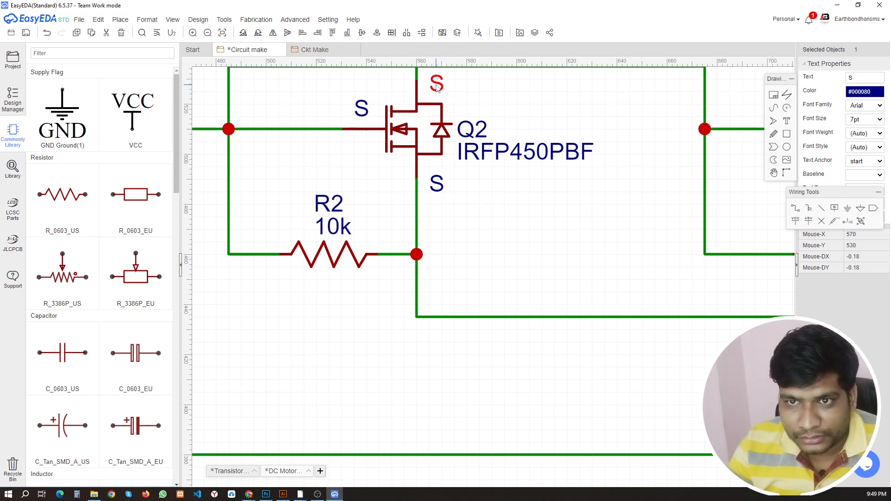
# Change the copied label at Q2's drain to "D" and the one at its gate to "G"
pyautogui.doubleClick(437, 88)
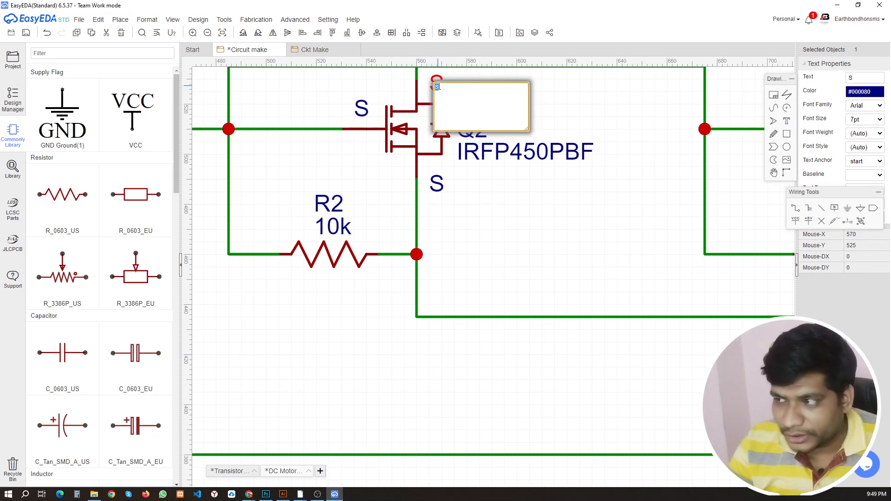
pyautogui.write('D')
pyautogui.click(533, 238)
pyautogui.doubleClick(359, 107)
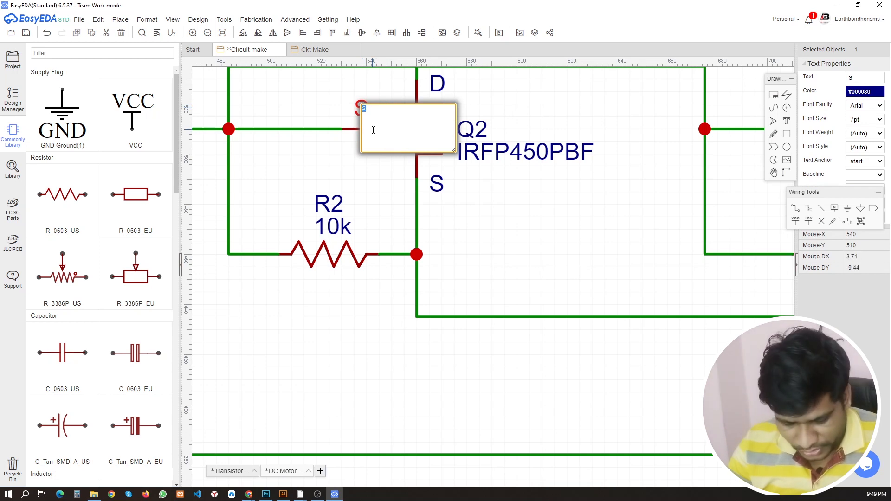
pyautogui.write('G')
pyautogui.click(494, 193)
# Copy Q2's "S" and "G" labels to the matching source and gate pins of MOSFET Q3
pyautogui.click(436, 184)
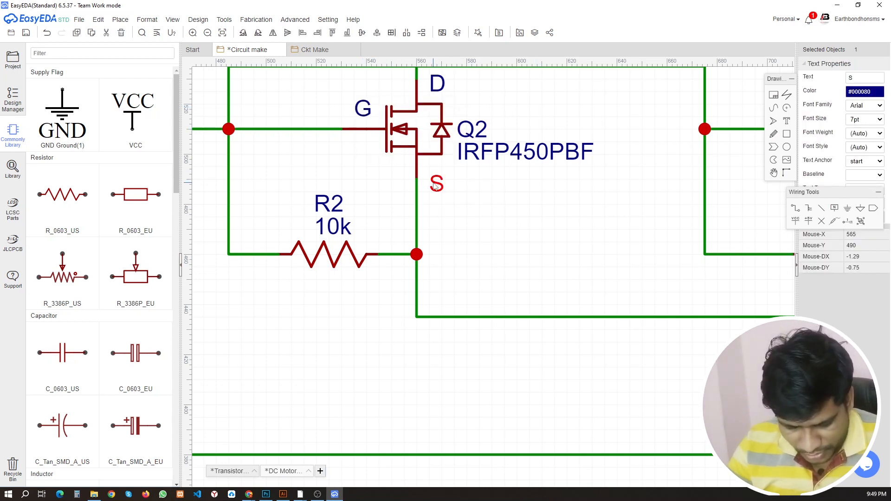
pyautogui.scroll(-3, 423, 209)
pyautogui.hotkey('ctrl', 'c')
pyautogui.hotkey('ctrl', 'v')
pyautogui.click(623, 208)
pyautogui.click(401, 174)
pyautogui.hotkey('ctrl', 'c')
pyautogui.hotkey('ctrl', 'v')
pyautogui.click(589, 180)
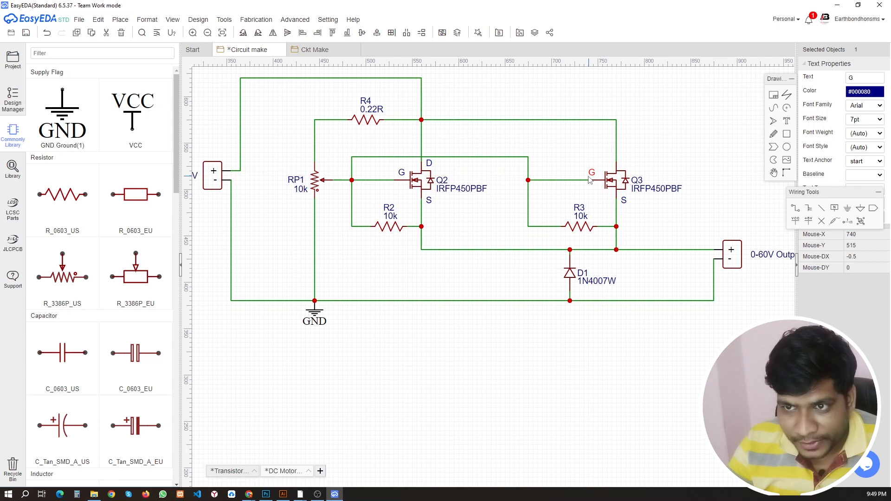
# Place a copy of Q2's "D" label beside Q3's drain pin and clear the selection
pyautogui.hotkey('ctrl', 'c')
pyautogui.hotkey('ctrl', 'v')
pyautogui.click(620, 166)
pyautogui.scroll(-2, 624, 189)
pyautogui.scroll(1, 557, 172)
pyautogui.click(394, 214)
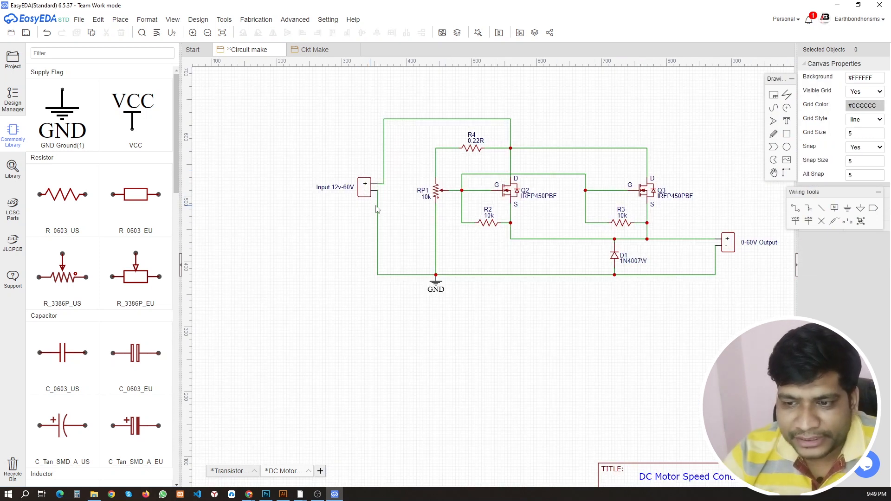